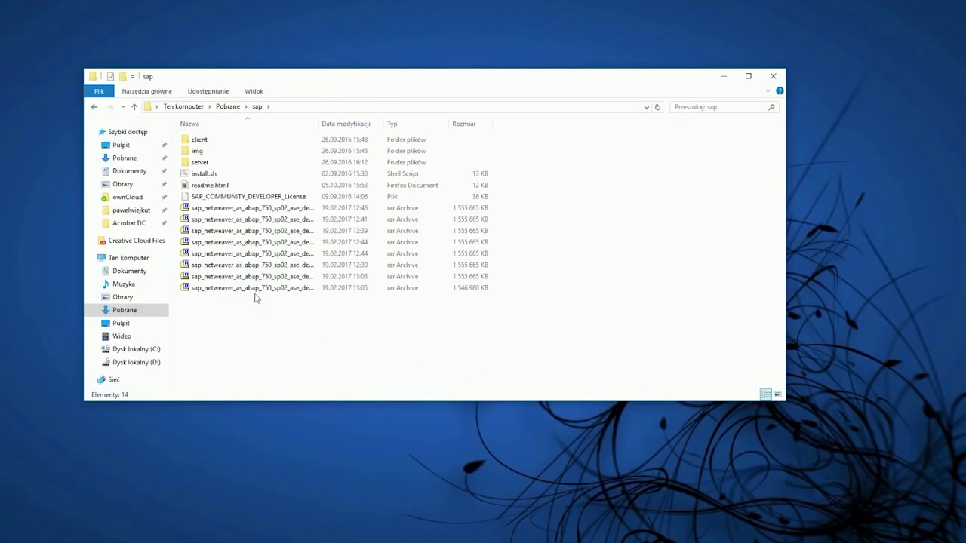
Look over the 7-Zip options for the split rar archives without extracting, then close the sap folder
left_click_drag(250, 308, 249, 209)
right_click(248, 209)
mouse_move(264, 228)
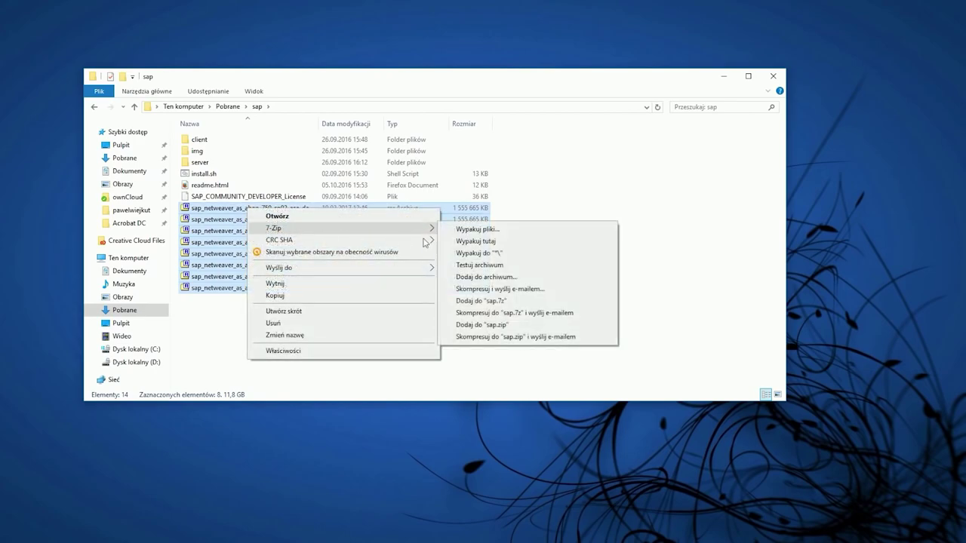
left_click(702, 220)
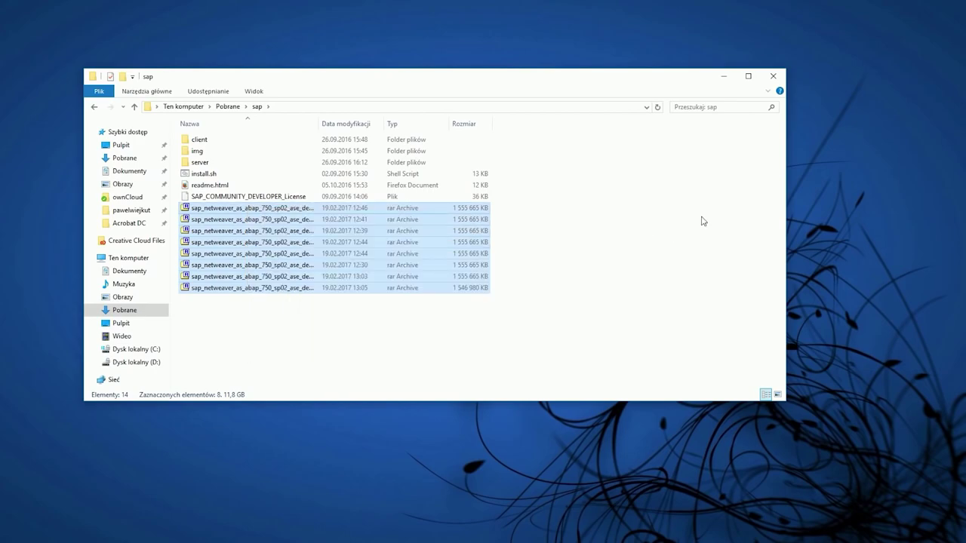
left_click(702, 221)
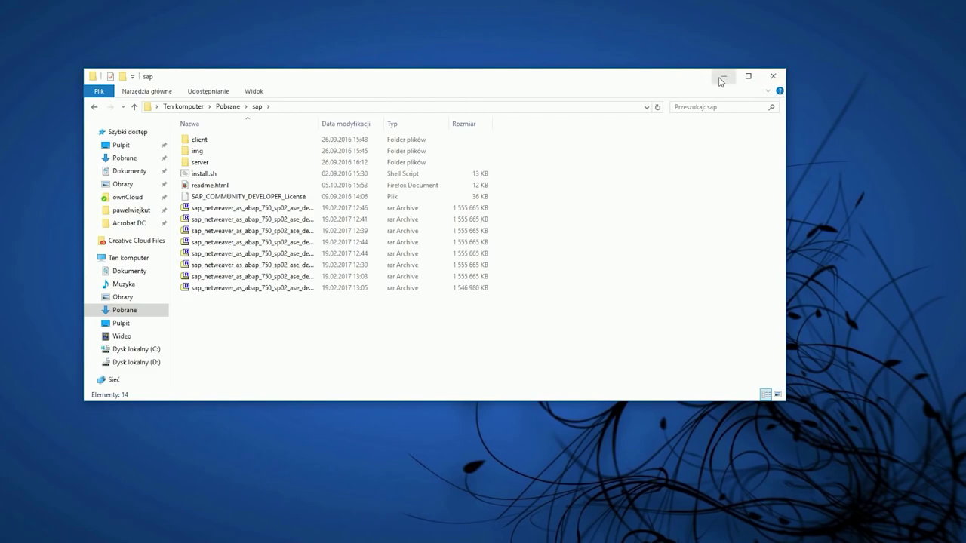
left_click(773, 76)
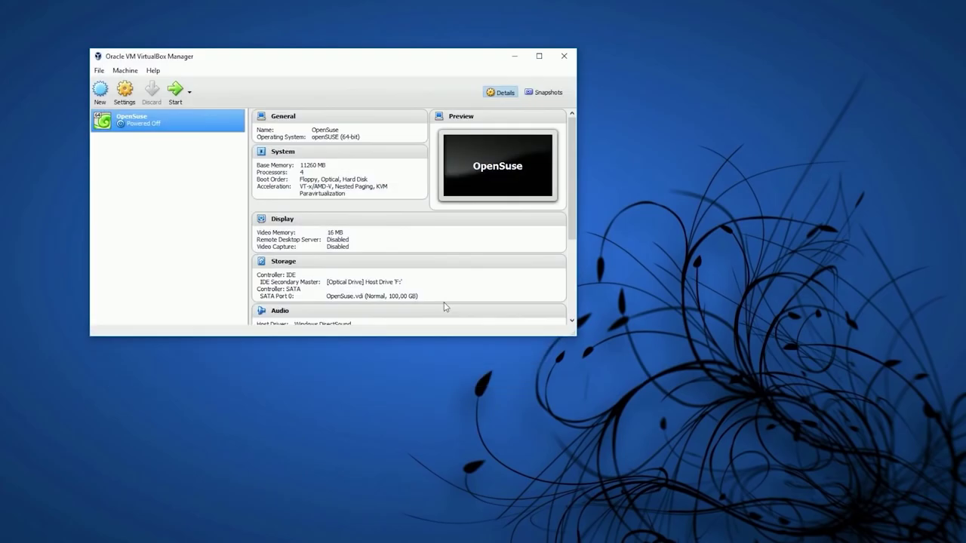
Start a new virtual machine named OpenSuseVideo, detected as Linux openSUSE (64-bit)
left_click_drag(318, 62, 545, 123)
left_click(330, 154)
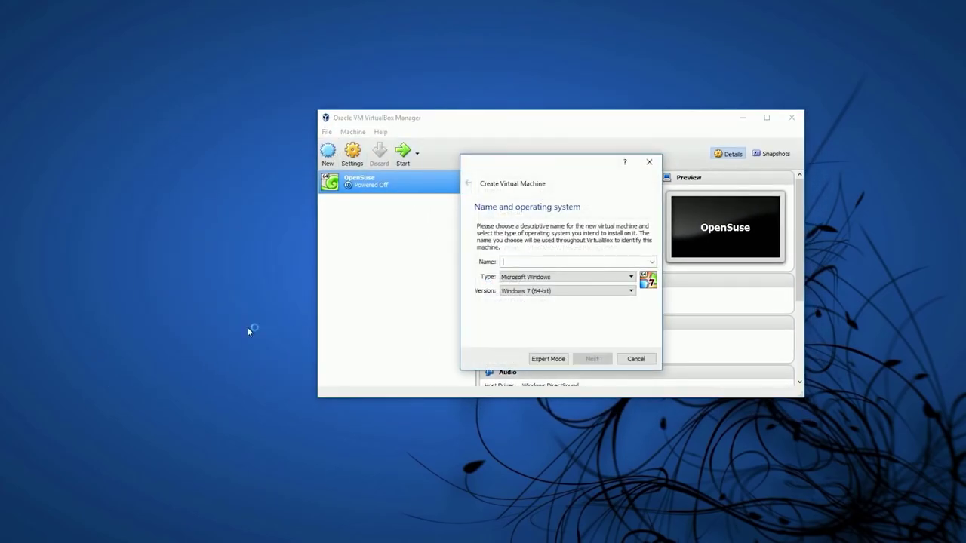
type("Open")
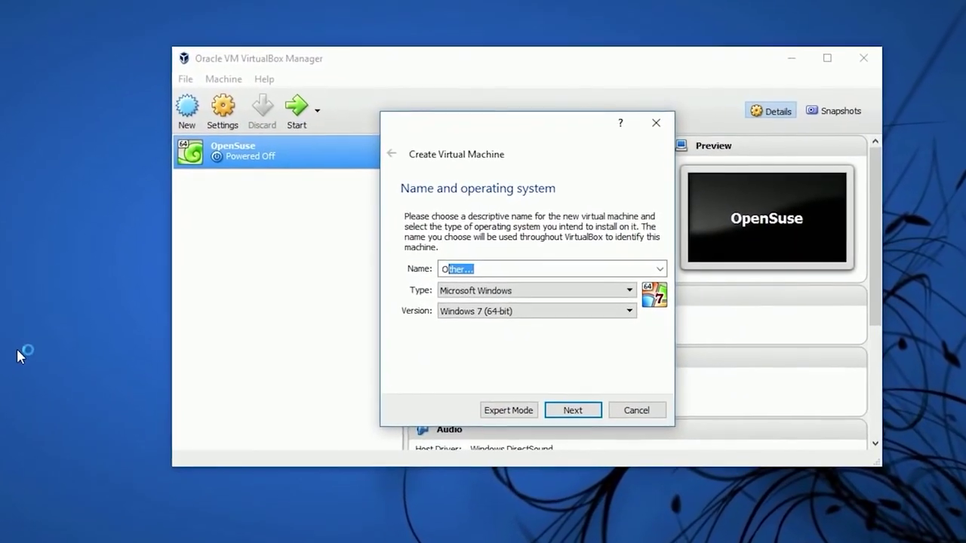
type("SuseVideo")
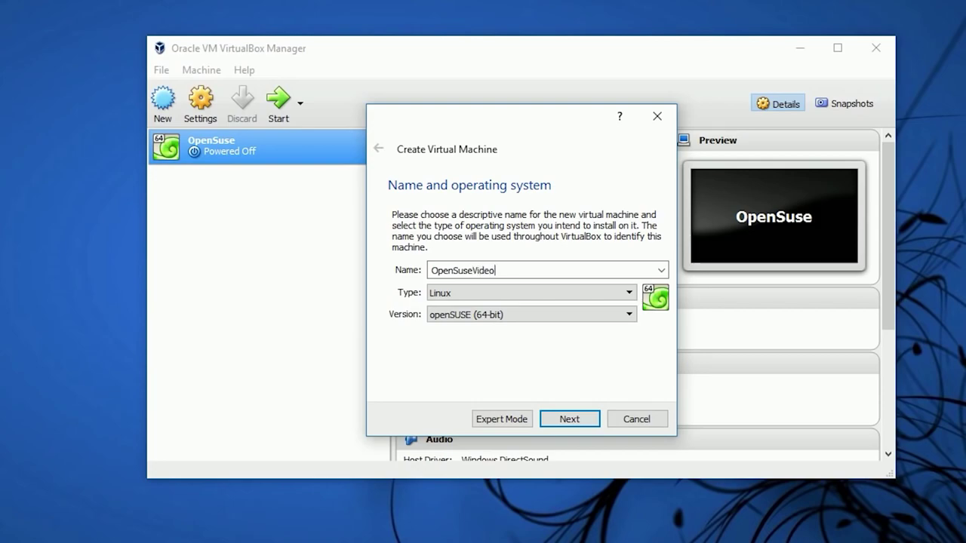
left_click(580, 419)
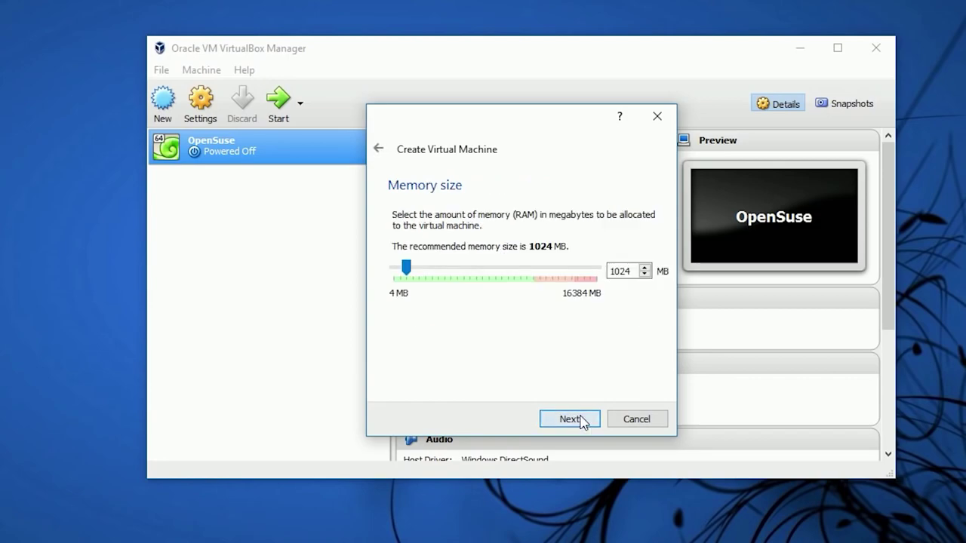
Allocate 11260 MB of memory and choose a new dynamically allocated VDI hard disk
left_click_drag(406, 268, 535, 270)
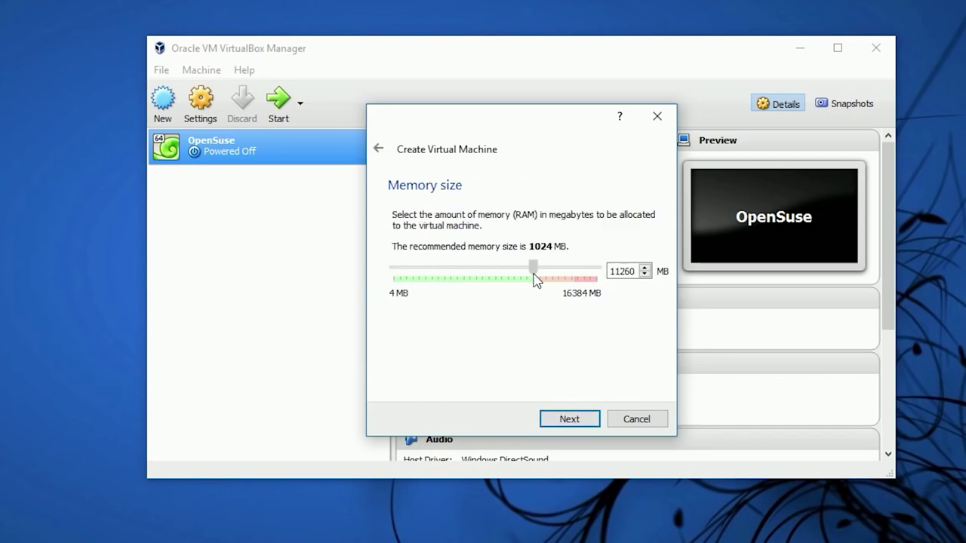
left_click(578, 421)
left_click(476, 326)
left_click(481, 340)
left_click(572, 421)
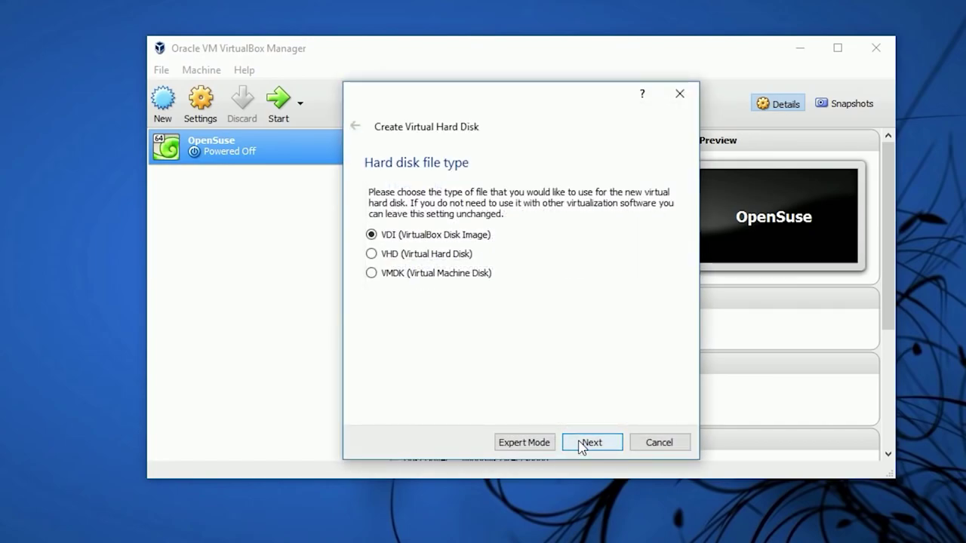
left_click(581, 443)
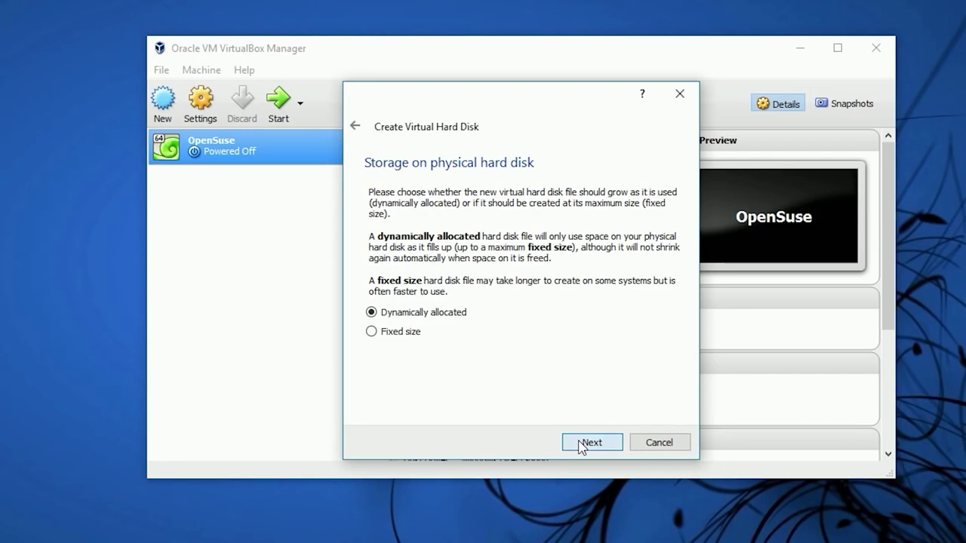
left_click(581, 444)
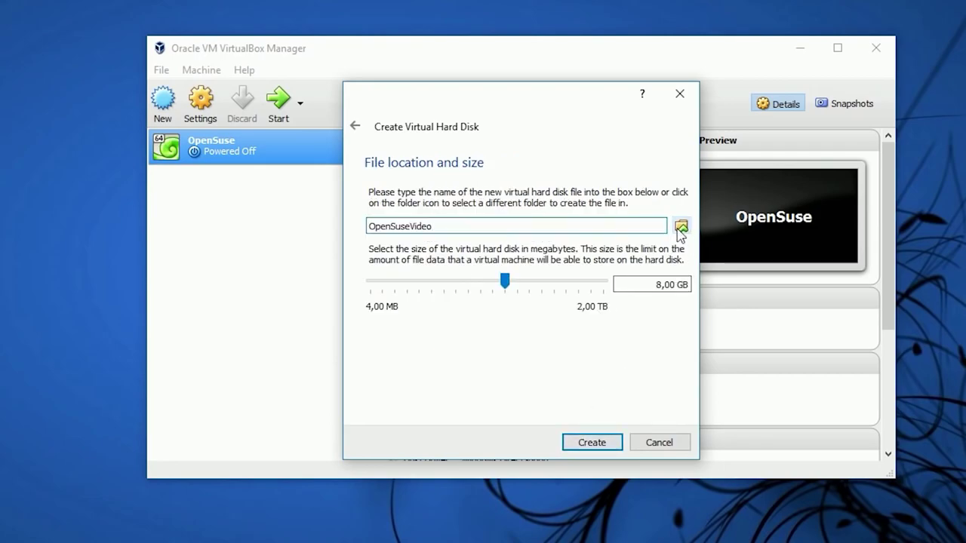
Store the disk file in D:\Biblioteki\VMS, size it at 100 GB, and create the machine
left_click(682, 227)
scroll(450, 347, "down", 6)
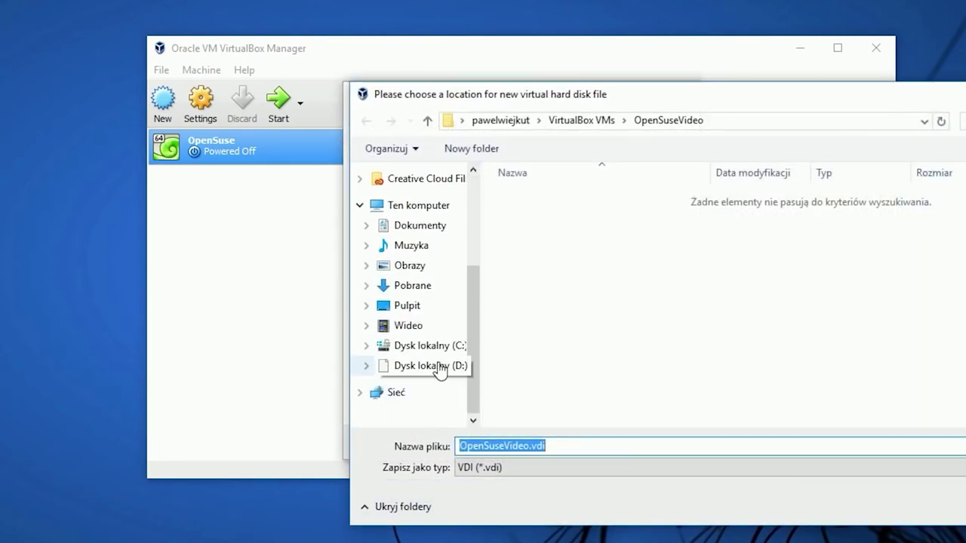
left_click(422, 365)
double_click(553, 197)
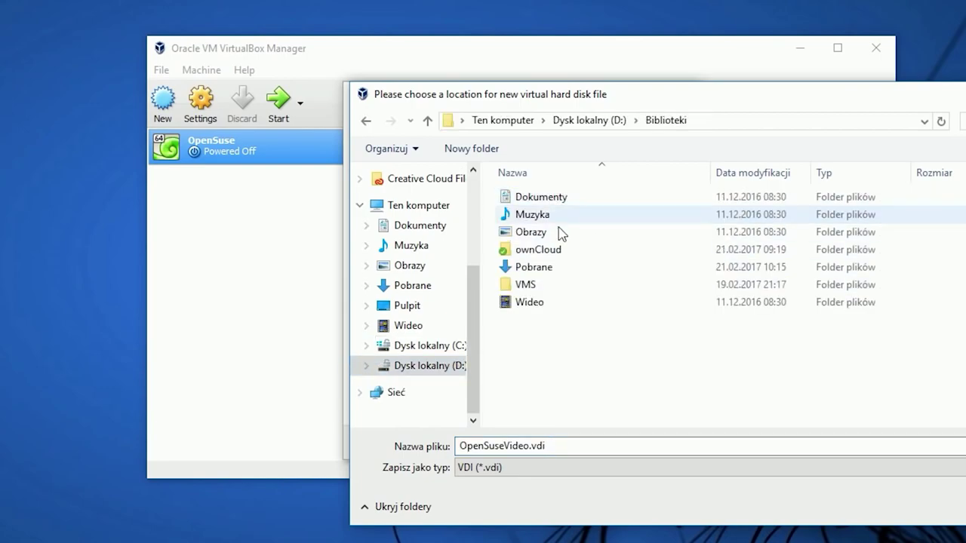
double_click(552, 285)
key("Return")
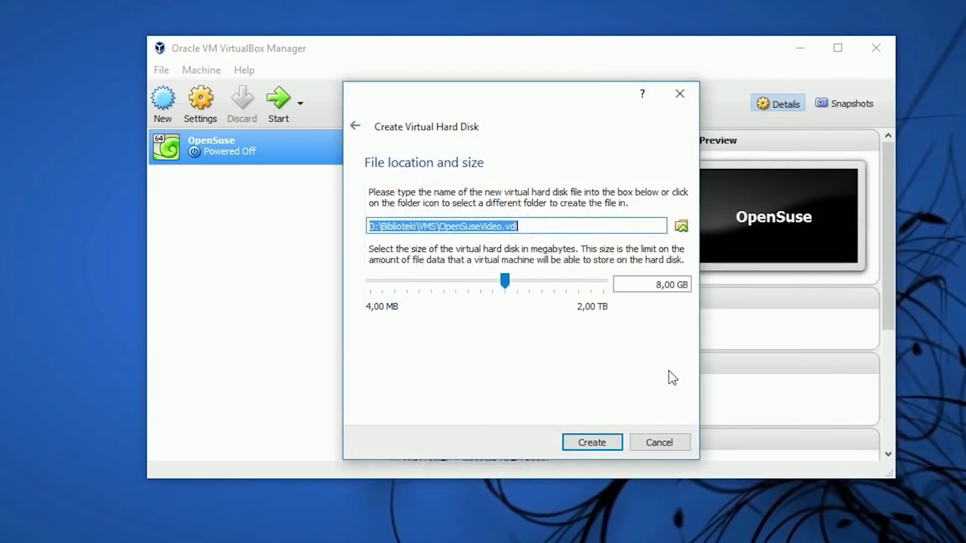
left_click(655, 286)
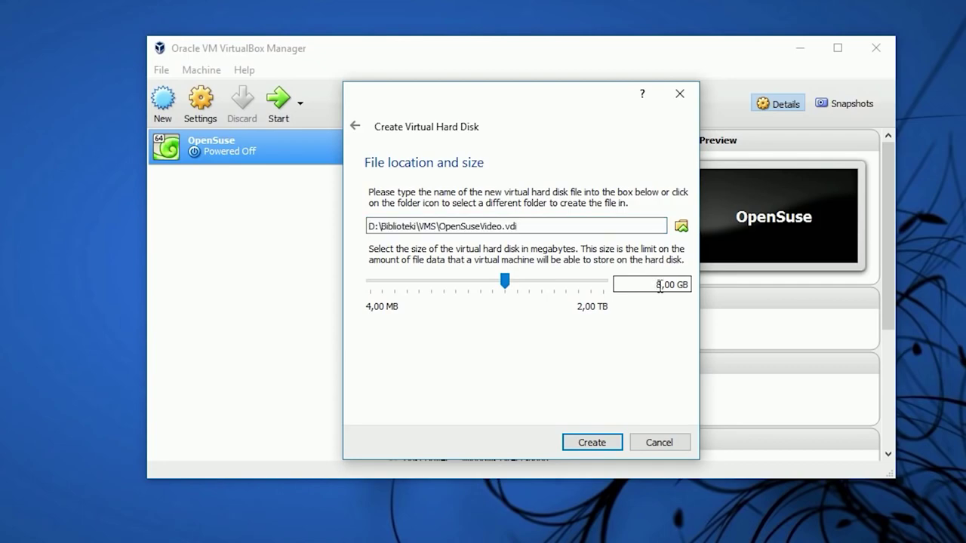
key("BackSpace")
type("100")
left_click(593, 442)
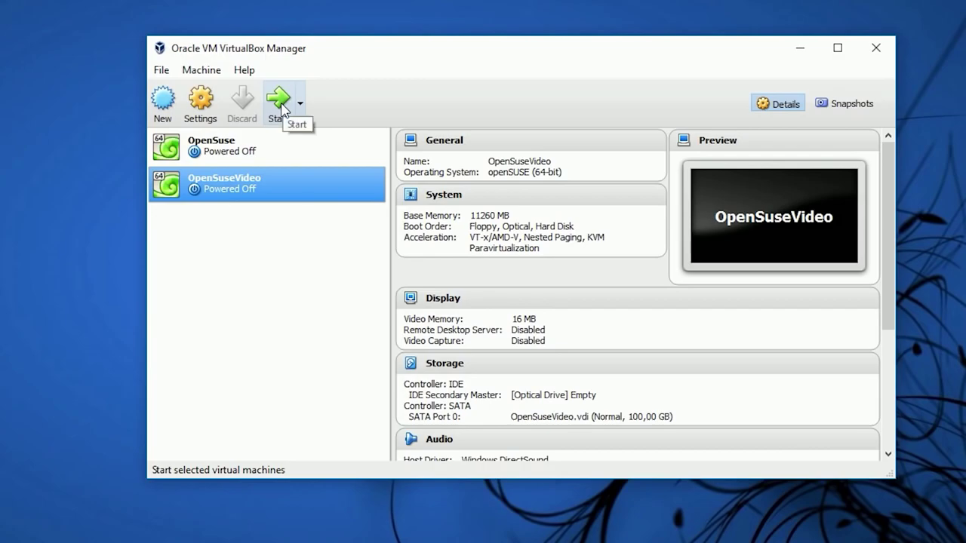
Give OpenSuseVideo 4 processors in its System settings
left_click(200, 102)
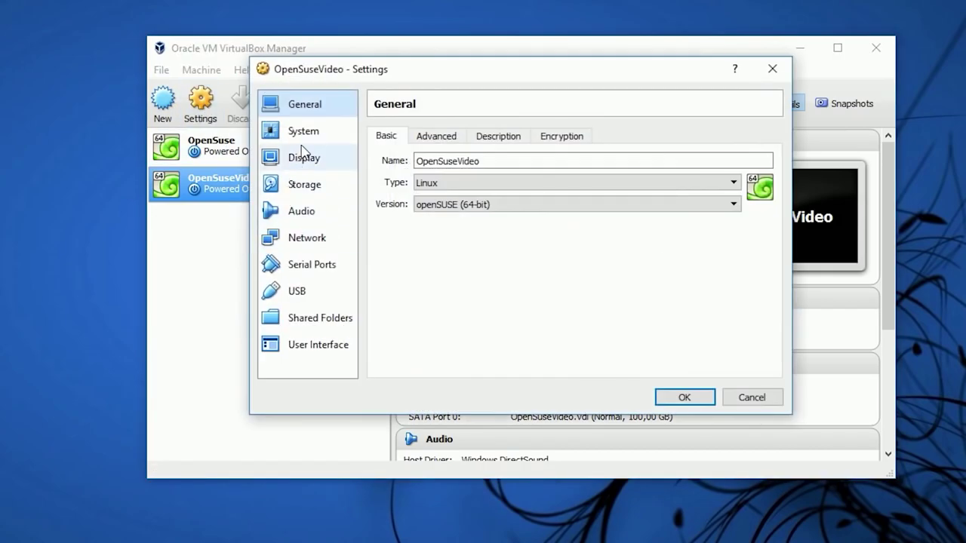
left_click(304, 134)
left_click(470, 136)
left_click_drag(467, 161, 580, 169)
Review the motherboard, acceleration, general and display settings, save them, and boot the machine
left_click(427, 143)
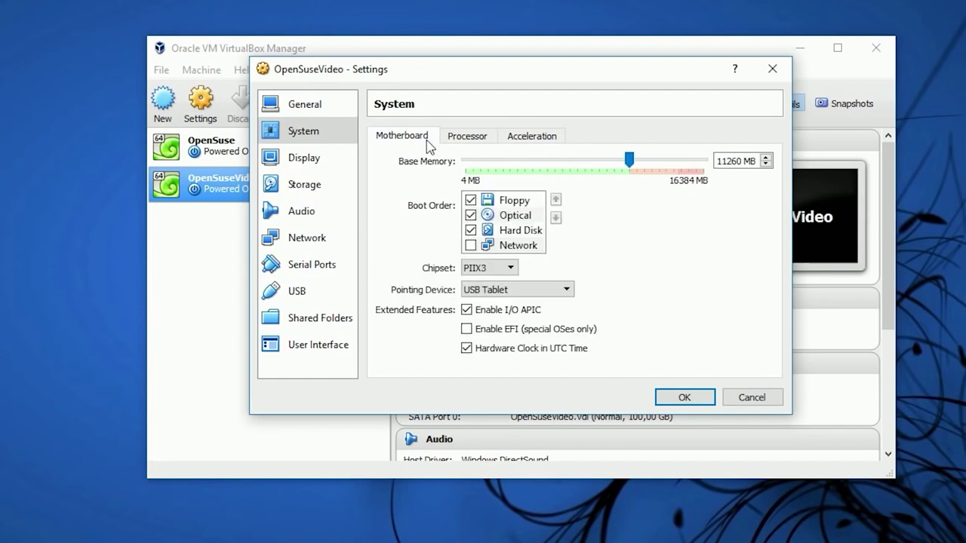
left_click(521, 136)
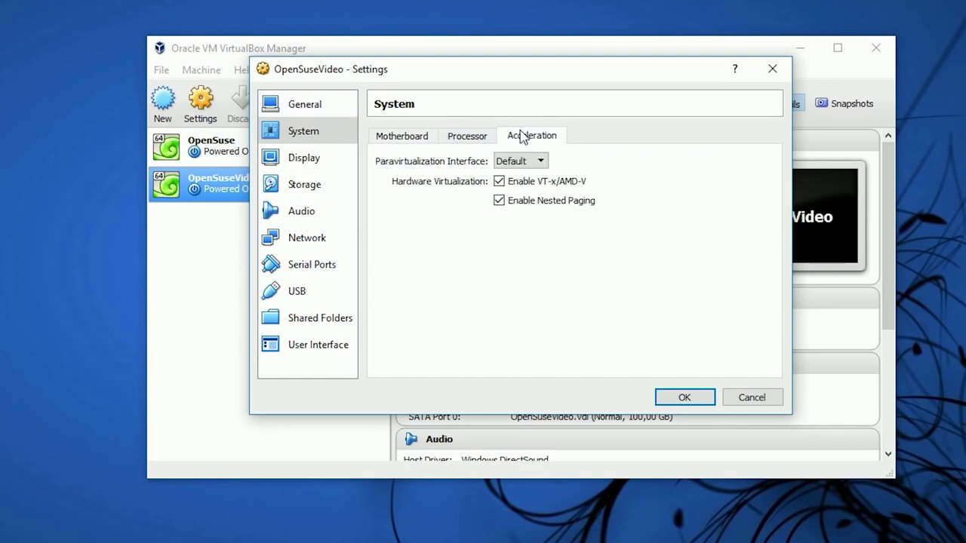
left_click(326, 112)
left_click(320, 156)
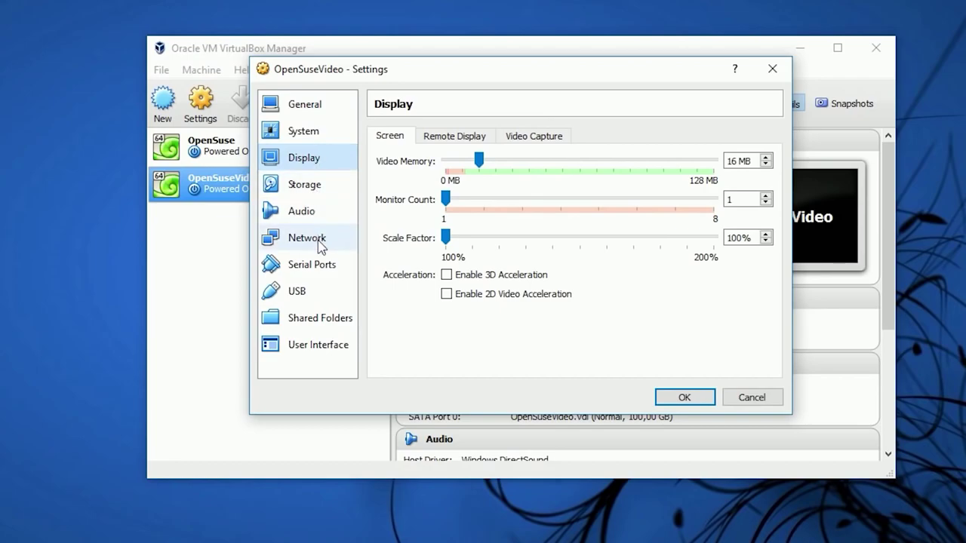
left_click(708, 400)
left_click(278, 105)
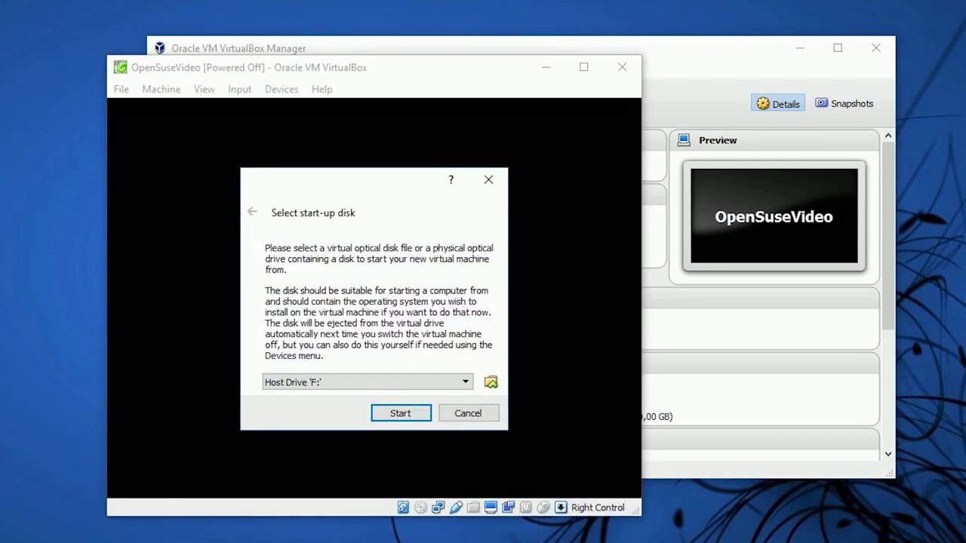
Use openSUSE-Leap-42.1-DVD-x86_64.iso from Pobrane as the start-up disk and boot from it
left_click(492, 383)
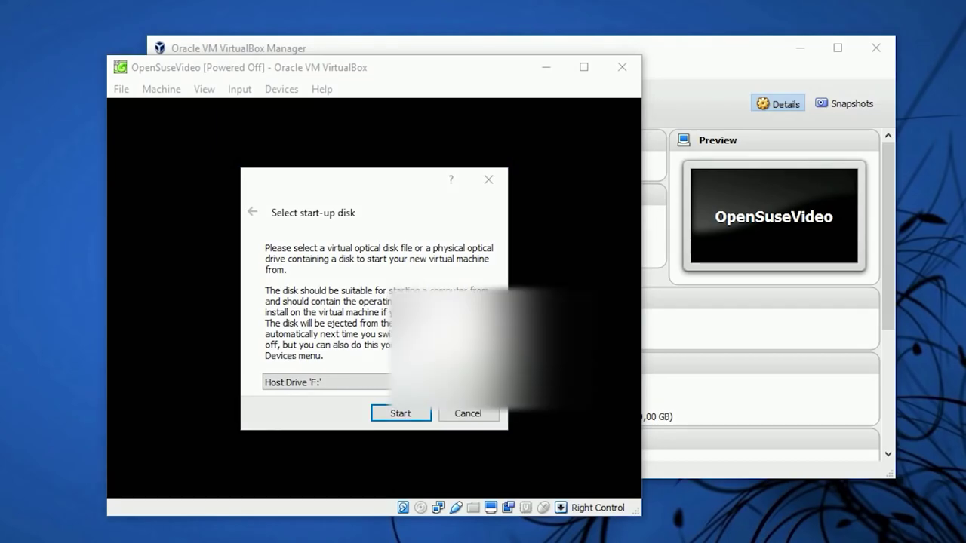
left_click(477, 281)
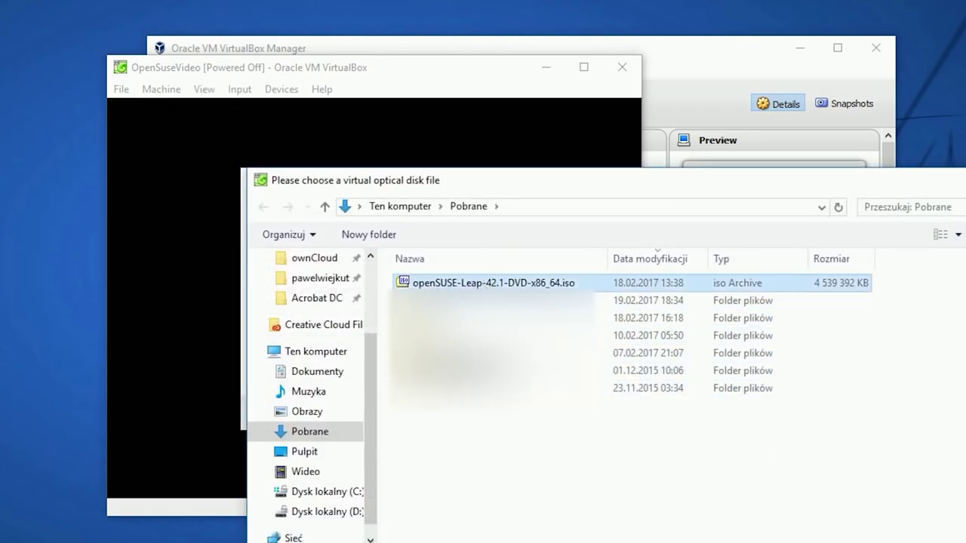
key("Return")
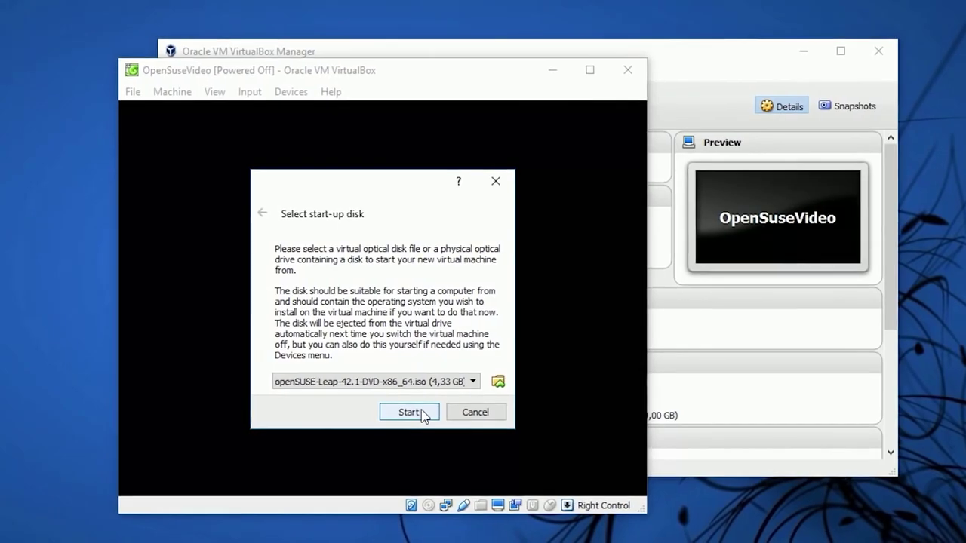
left_click(413, 415)
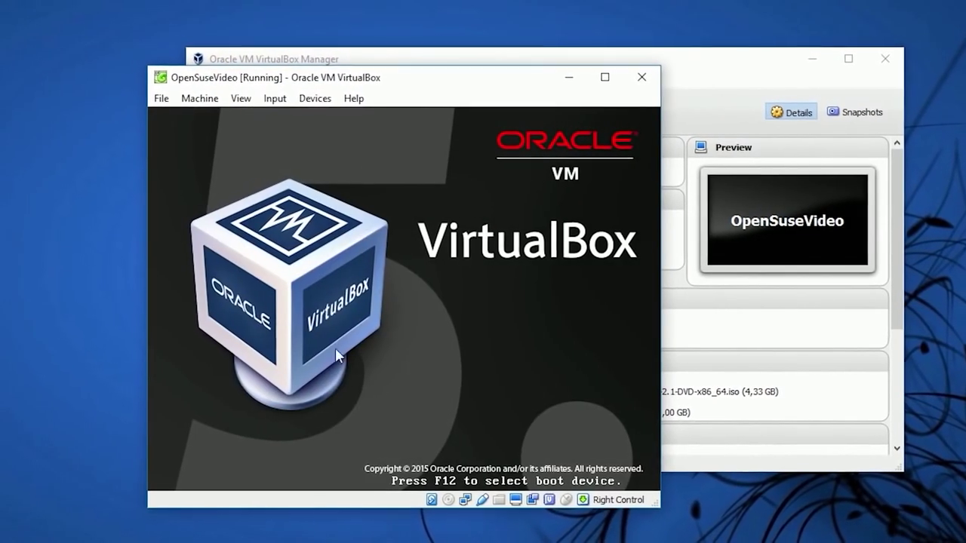
Enlarge the VM window and launch the Installation entry from the openSUSE boot menu
left_click_drag(435, 86, 286, 0)
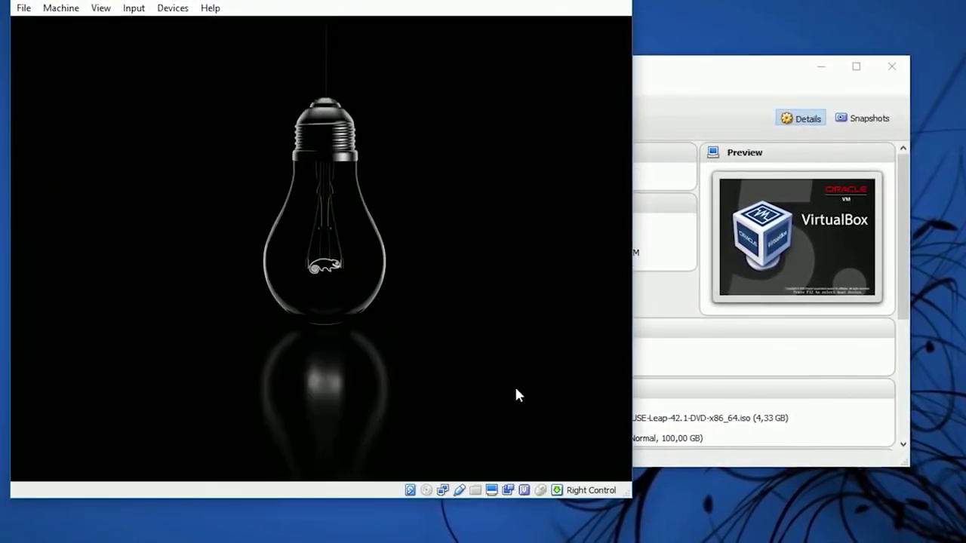
left_click_drag(639, 495, 679, 511)
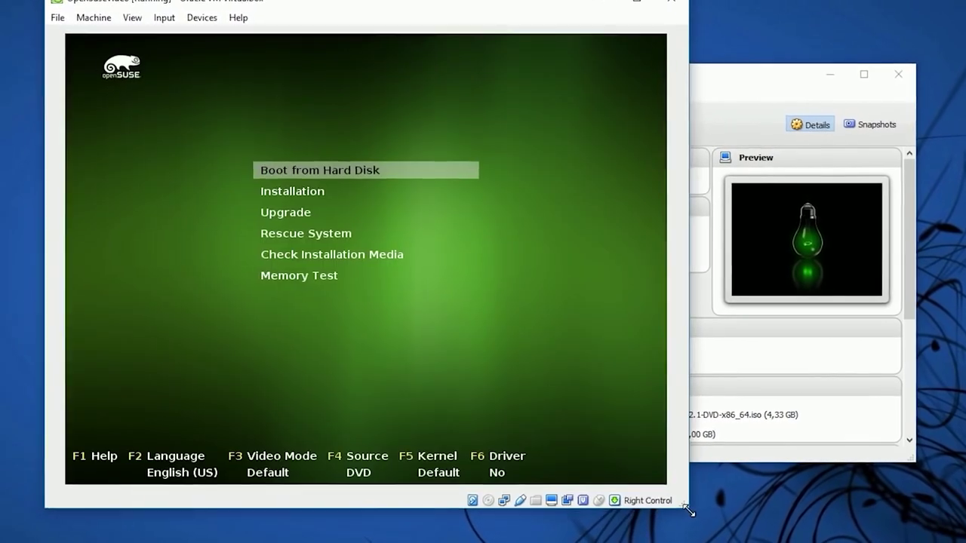
key("Down")
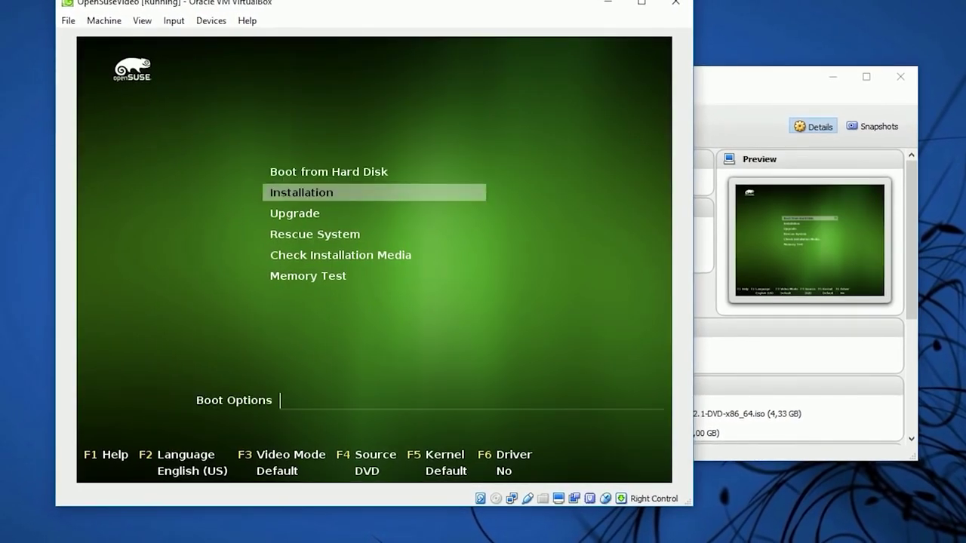
key("Return")
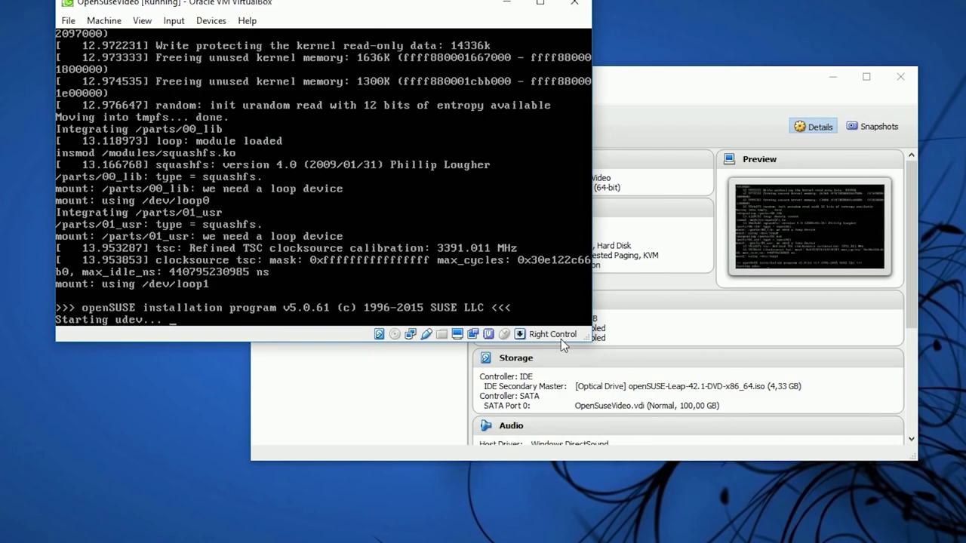
left_click_drag(595, 344, 680, 423)
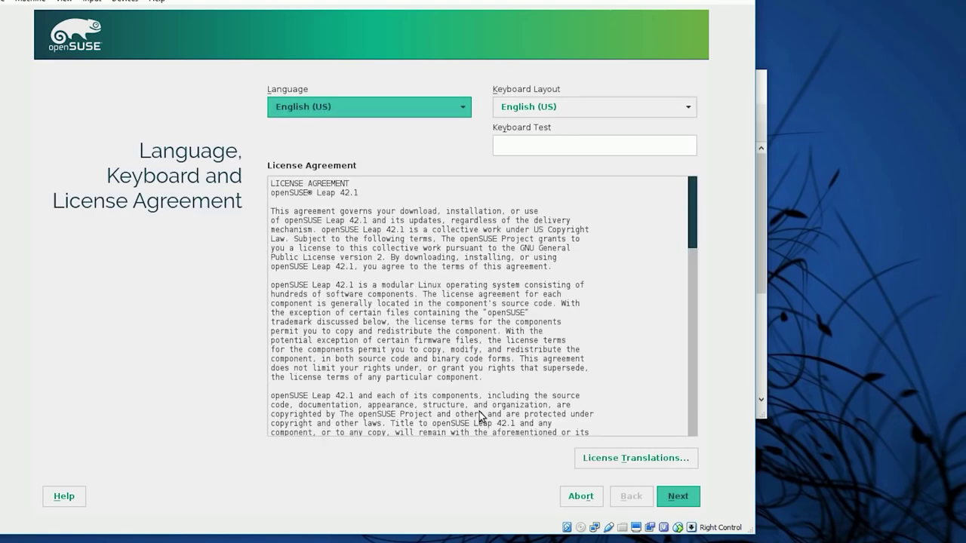
Continue past the language and license screen and accept the default installation options
left_click(687, 502)
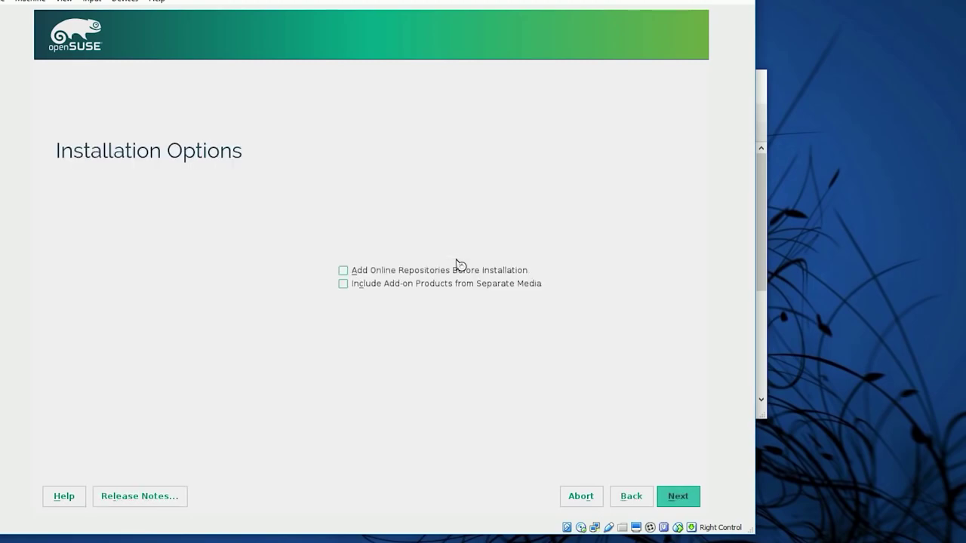
left_click(677, 497)
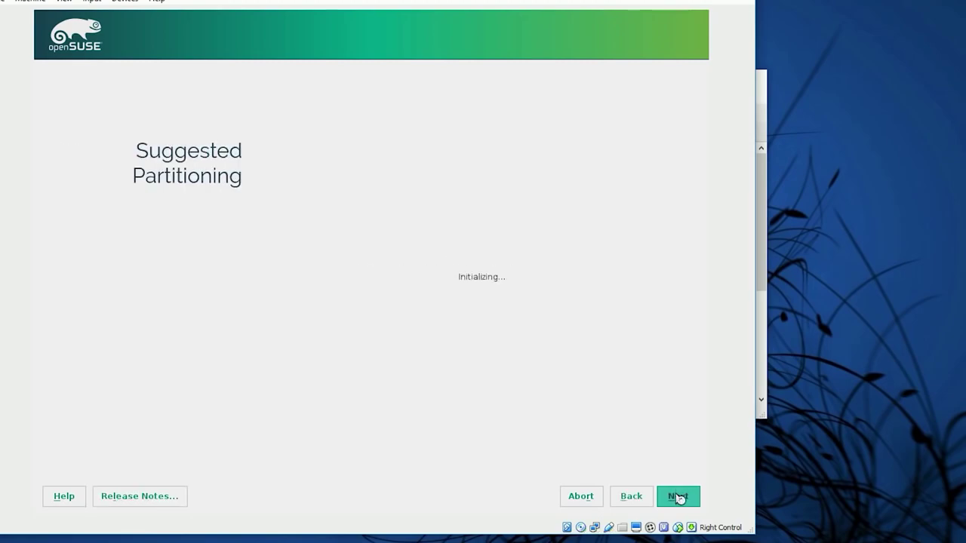
Drop the separate home partition, make root Ext4, and accept the suggested partitioning
left_click(508, 298)
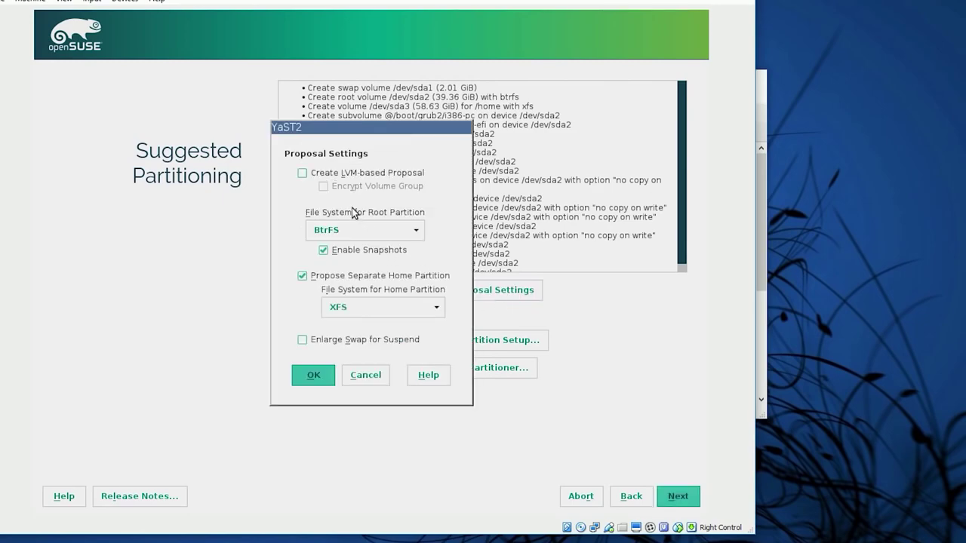
left_click(303, 276)
left_click(388, 234)
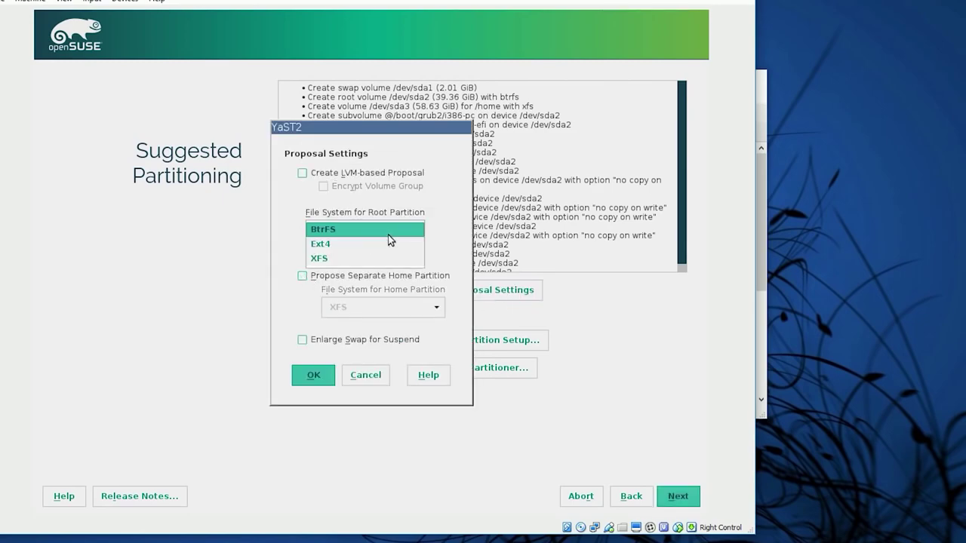
left_click(383, 245)
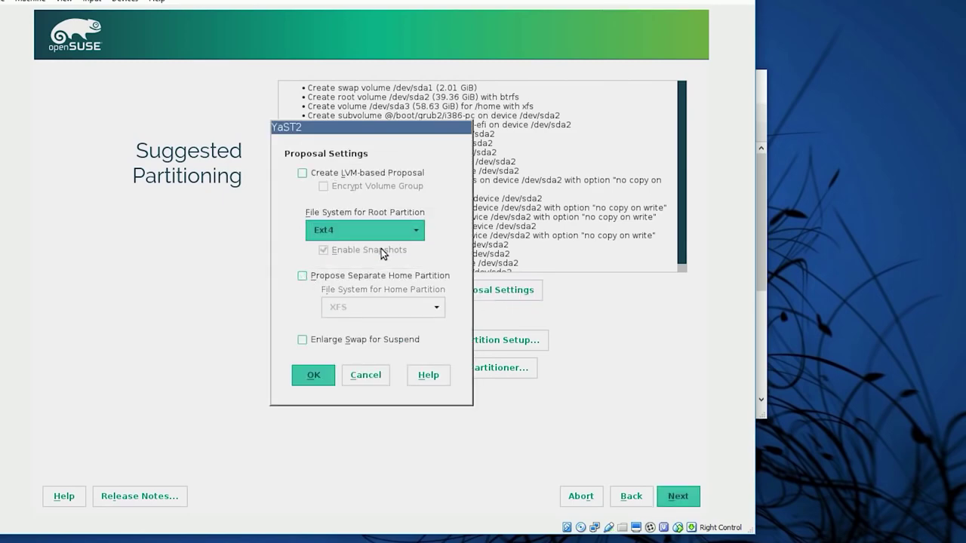
left_click(325, 372)
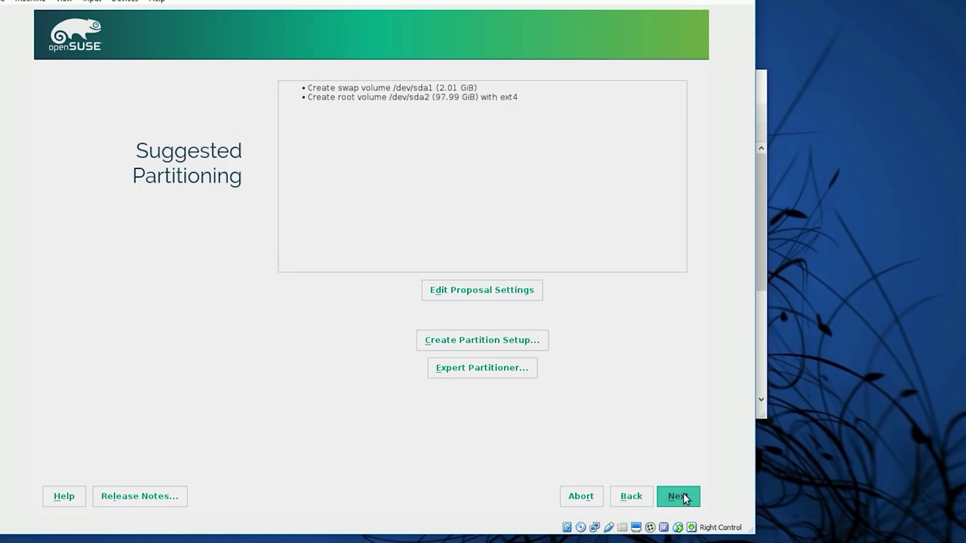
left_click(684, 498)
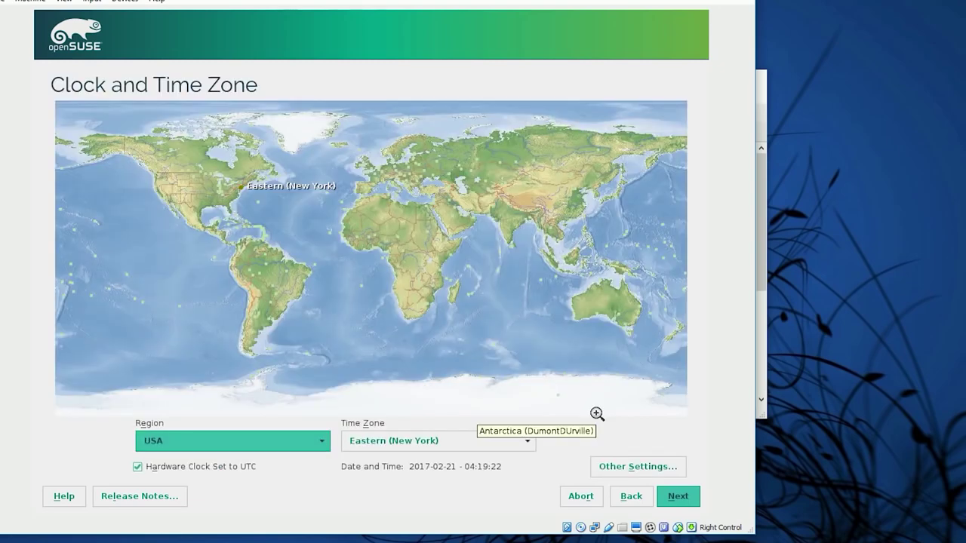
Pick region Europe with time zone Poland, then choose GNOME Desktop as the desktop environment
left_click(321, 443)
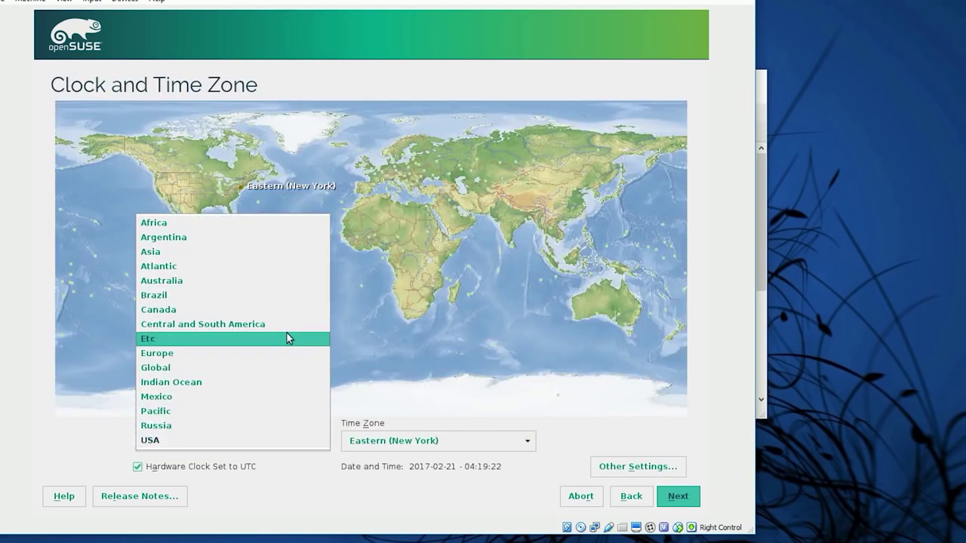
left_click(241, 355)
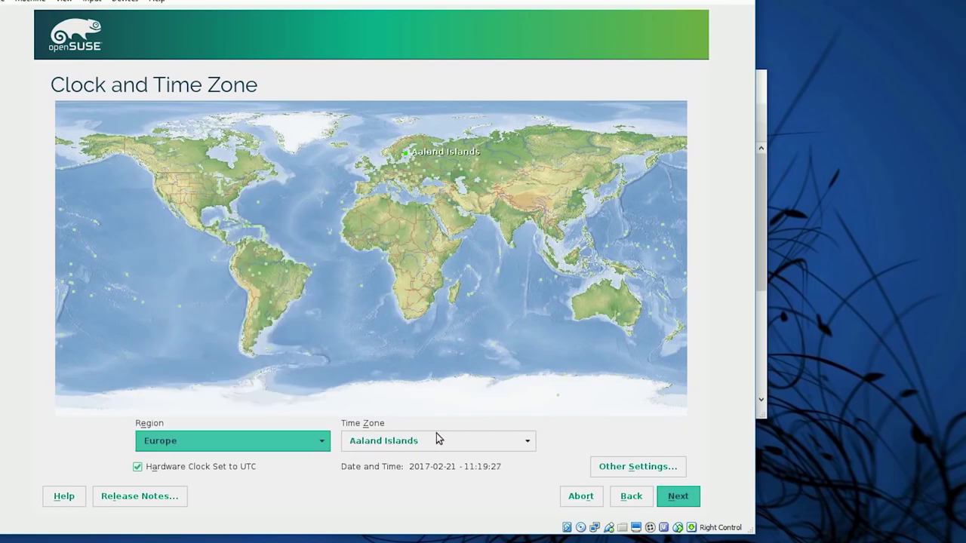
left_click(437, 442)
scroll(425, 308, "down", 2)
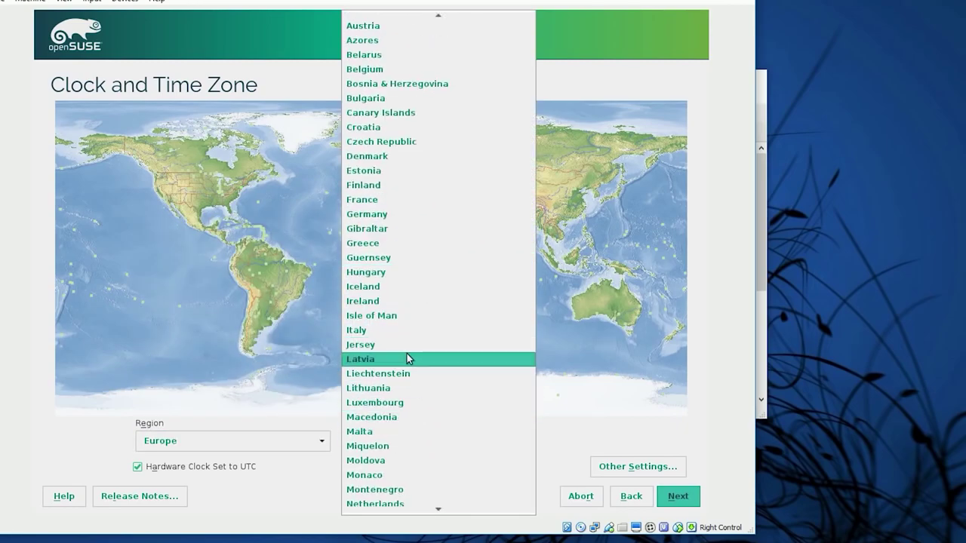
scroll(414, 304, "down", 2)
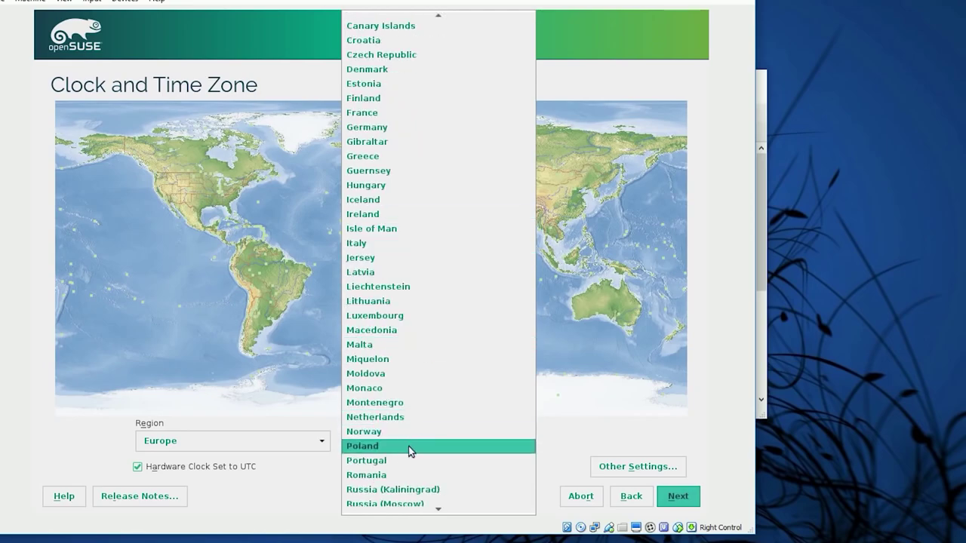
left_click(408, 446)
left_click(685, 498)
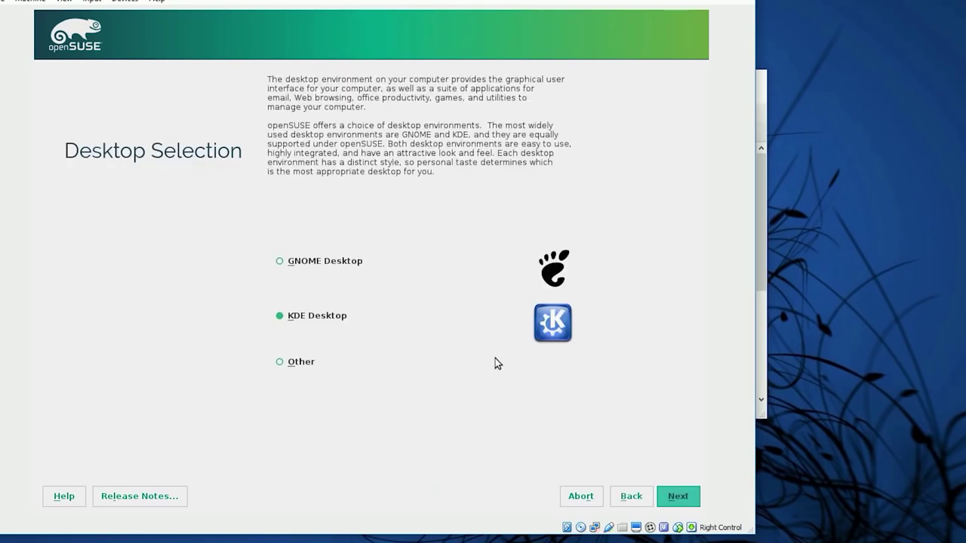
left_click(349, 262)
left_click(674, 499)
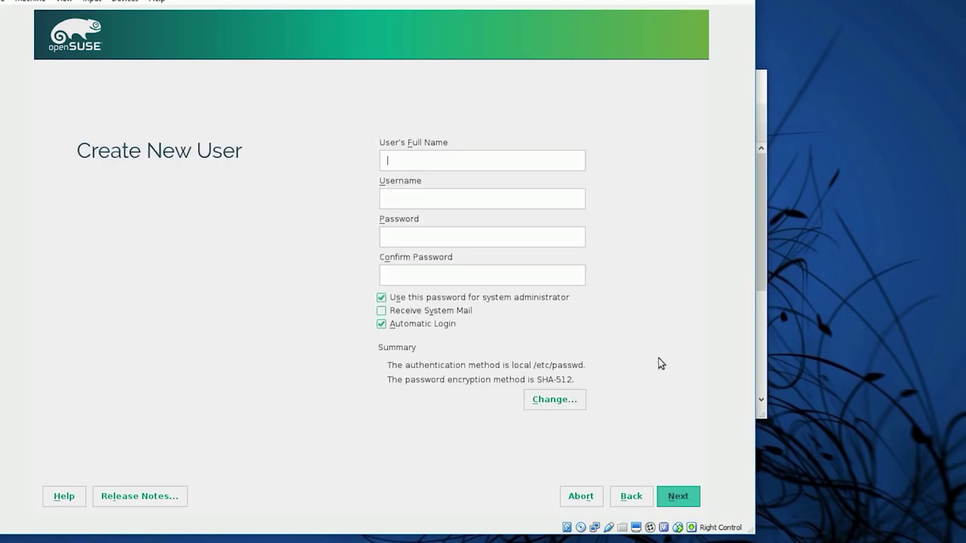
Enter the user's full name, a username, and the account password twice, then continue
type("Pawel Wiejkut")
key("Tab")
type("pawelwiejkut")
key("Tab")
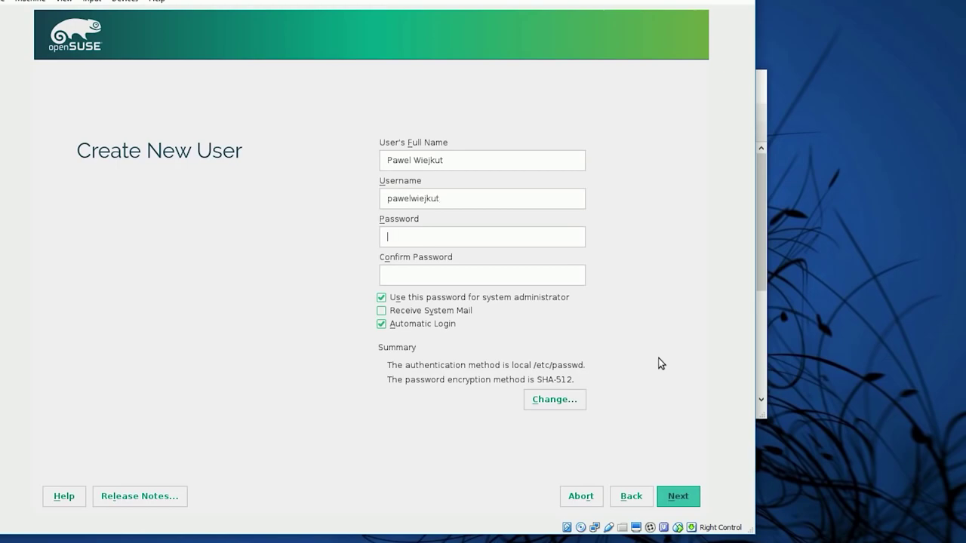
type("●●●●●●●●●")
key("Tab")
type("●●●●●●●●●")
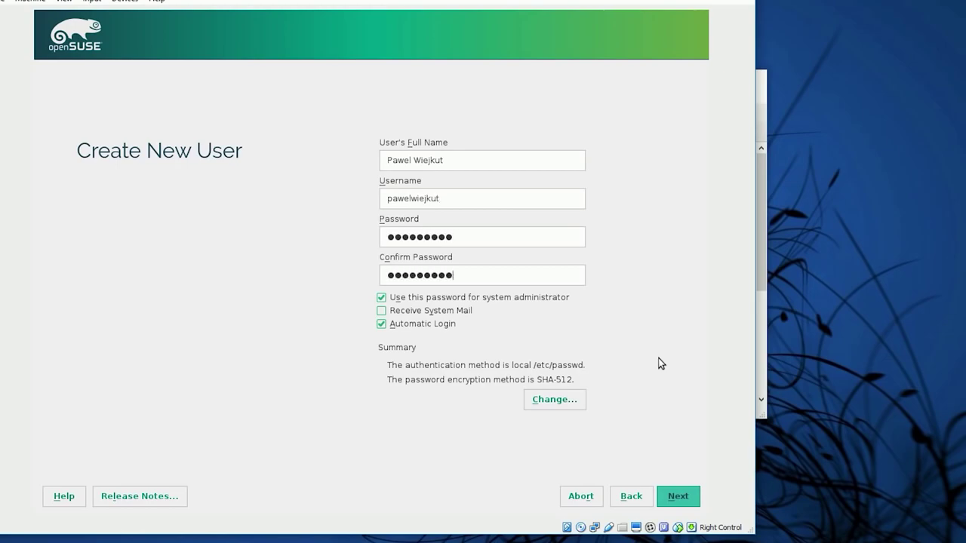
left_click(686, 501)
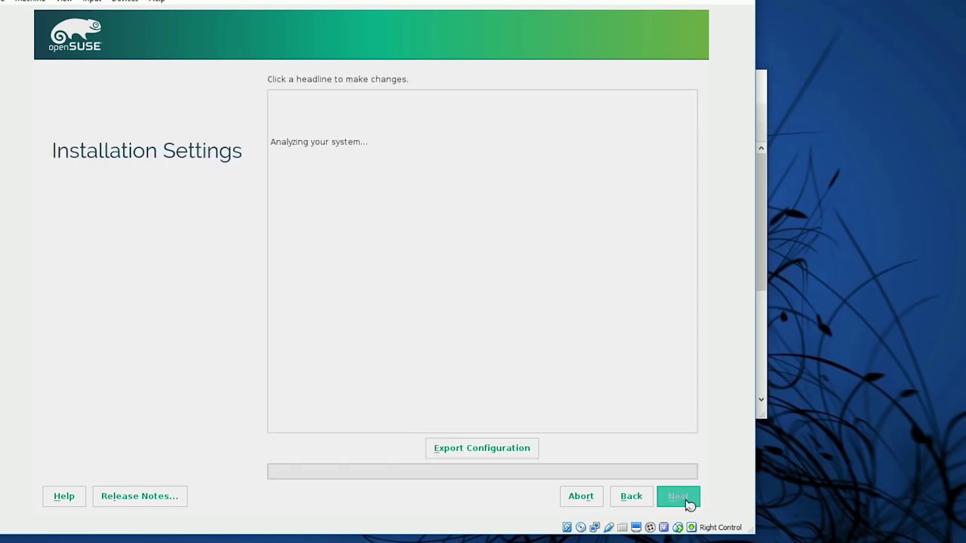
In Installation Settings, disable the firewall and enable the SSH service
scroll(664, 306, "down", 3)
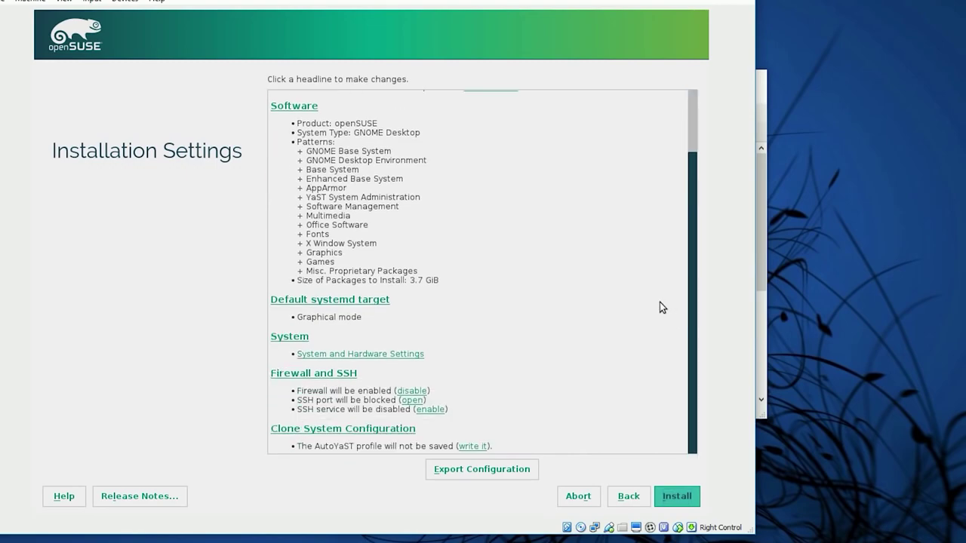
left_click(409, 391)
scroll(458, 378, "down", 3)
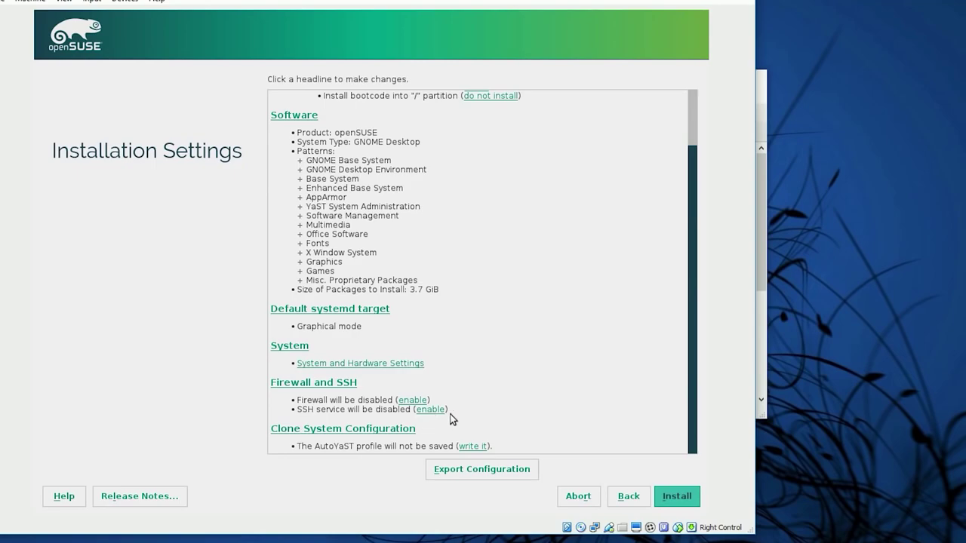
left_click(431, 410)
Start the openSUSE installation and confirm it in the dialog
scroll(541, 362, "down", 3)
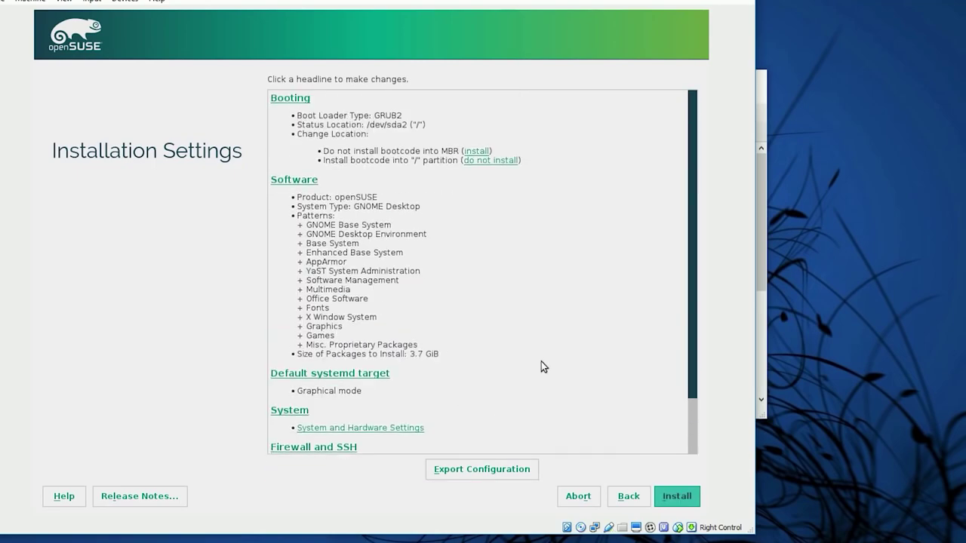
scroll(526, 373, "down", 1)
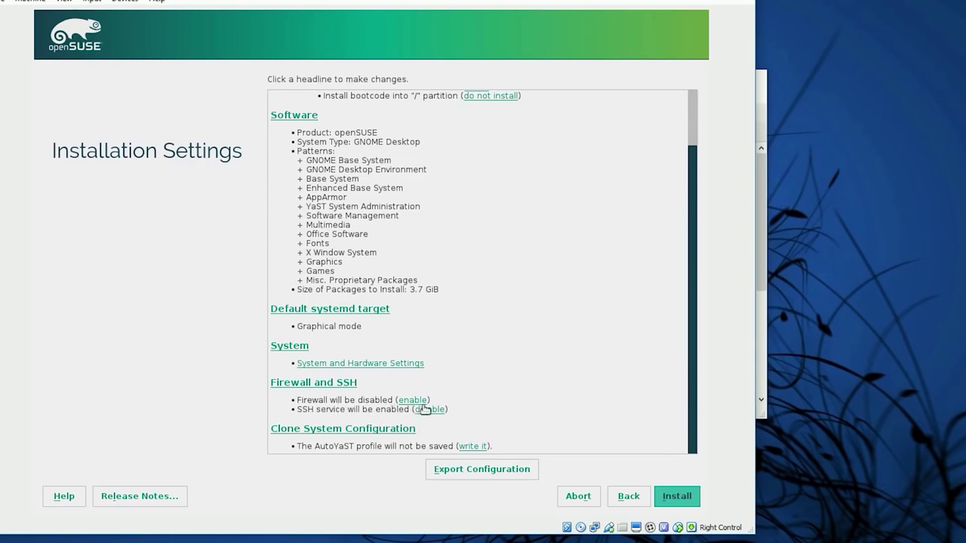
left_click(658, 497)
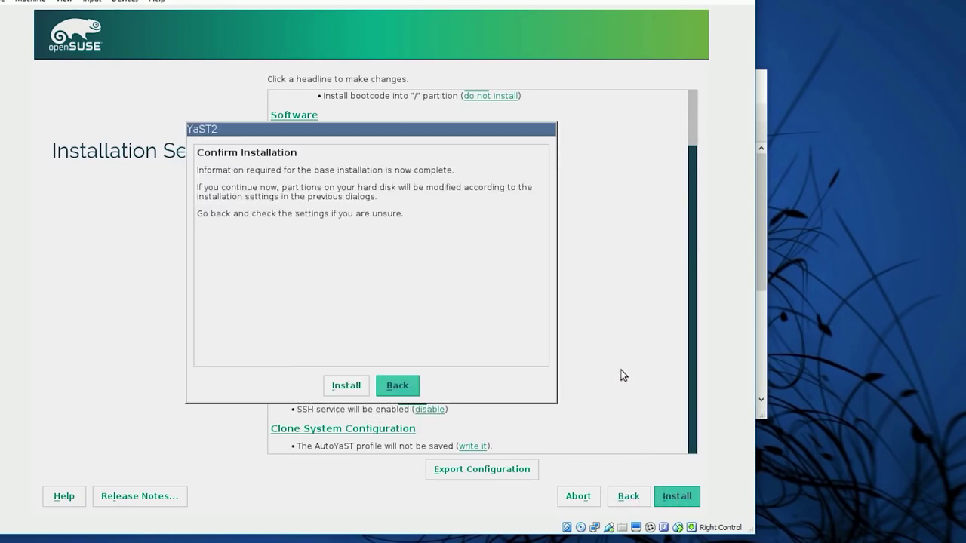
left_click(346, 386)
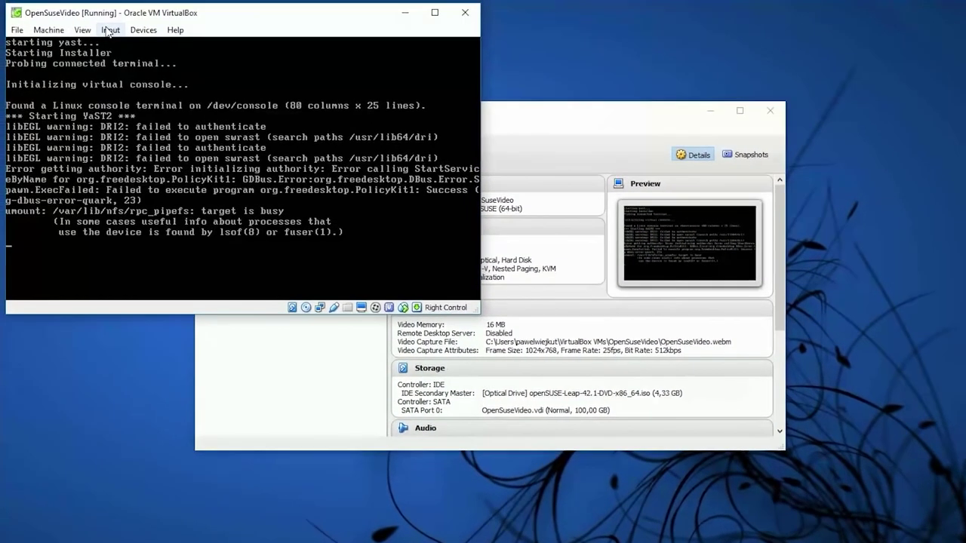
Swap the installer ISO for host drive F: in the VM's optical drive
left_click(83, 30)
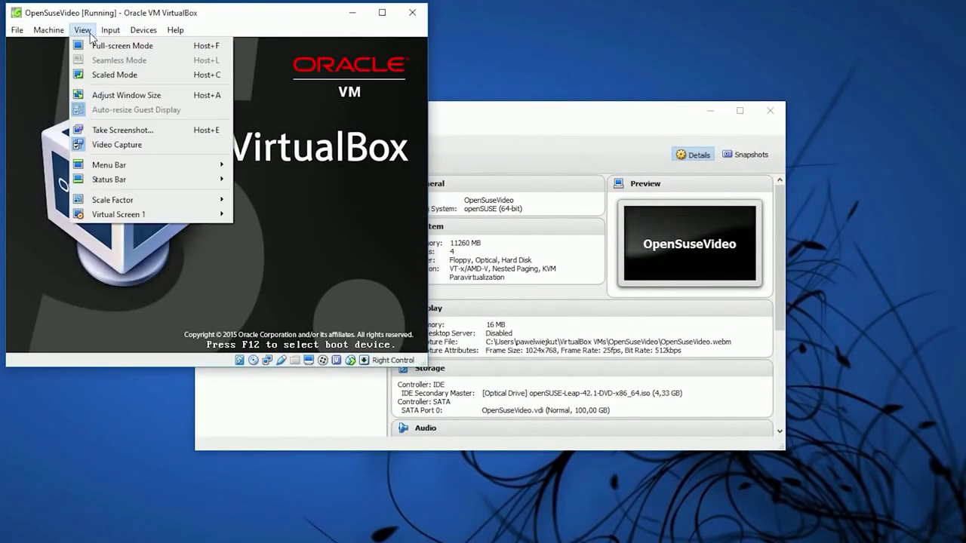
mouse_move(143, 30)
mouse_move(172, 45)
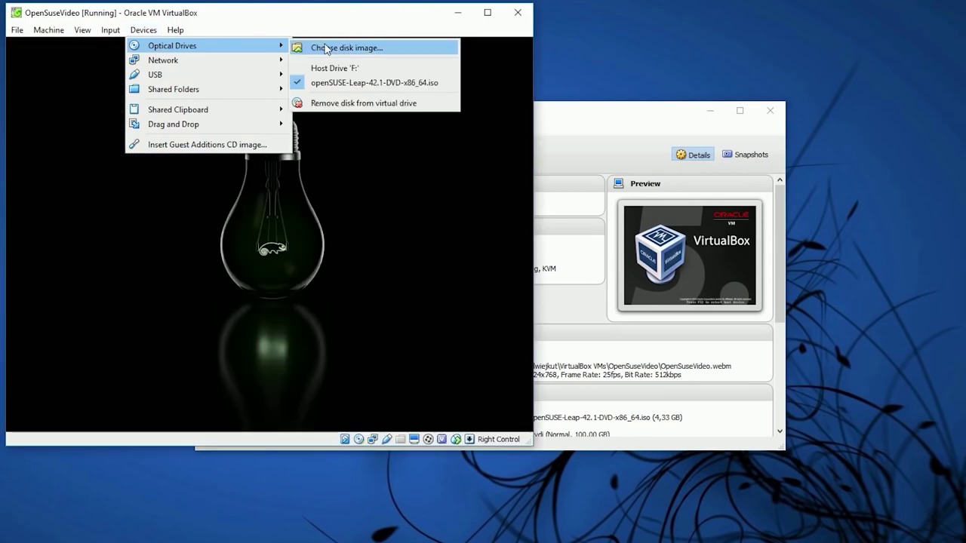
left_click(334, 68)
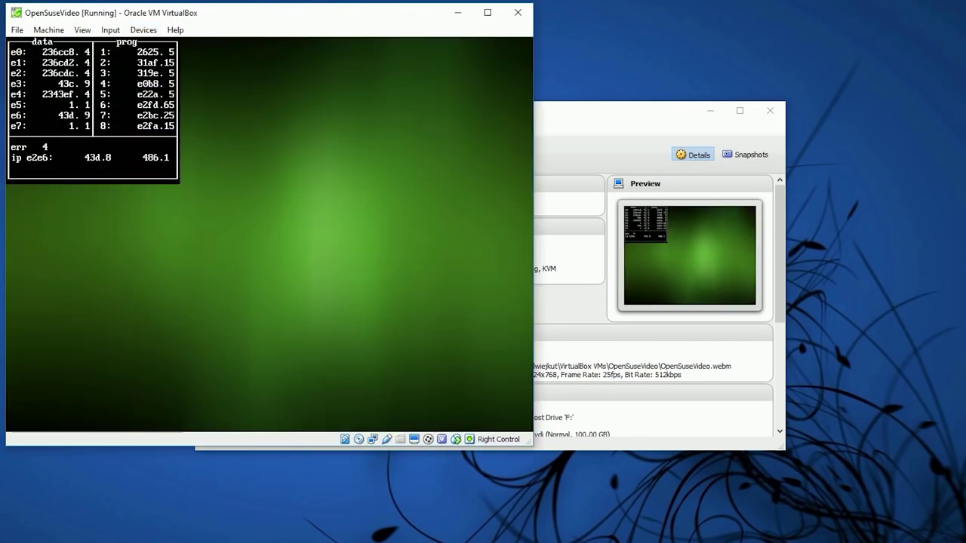
Reset the virtual machine and boot the openSUSE Leap 42.1 entry
left_click(16, 30)
left_click(47, 30)
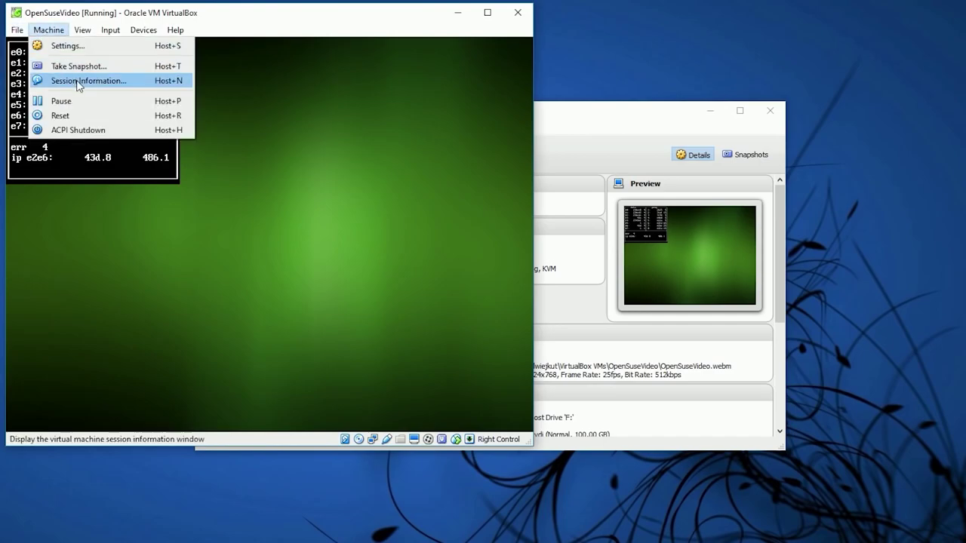
left_click(75, 115)
left_click(249, 277)
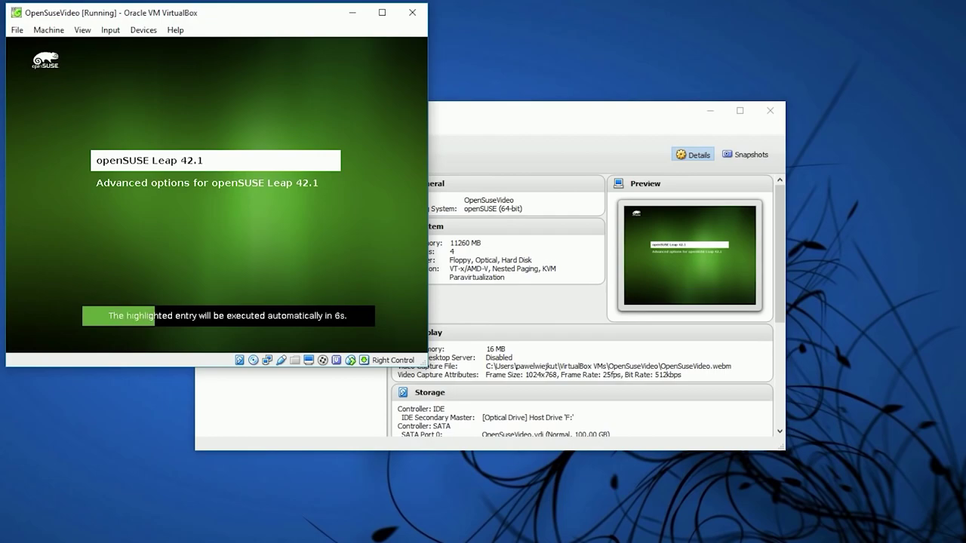
key("Return")
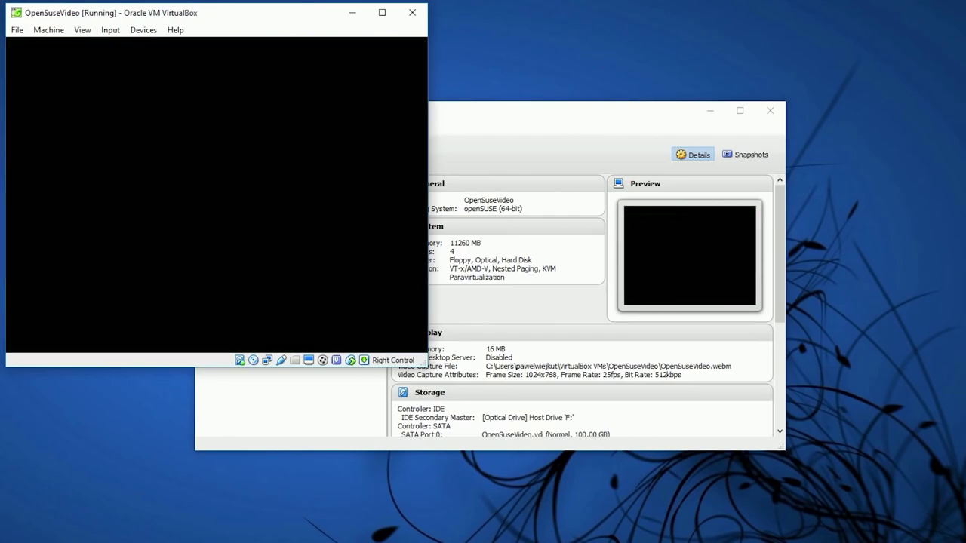
Set the VM's shared clipboard to Bidirectional
left_click(117, 33)
mouse_move(143, 32)
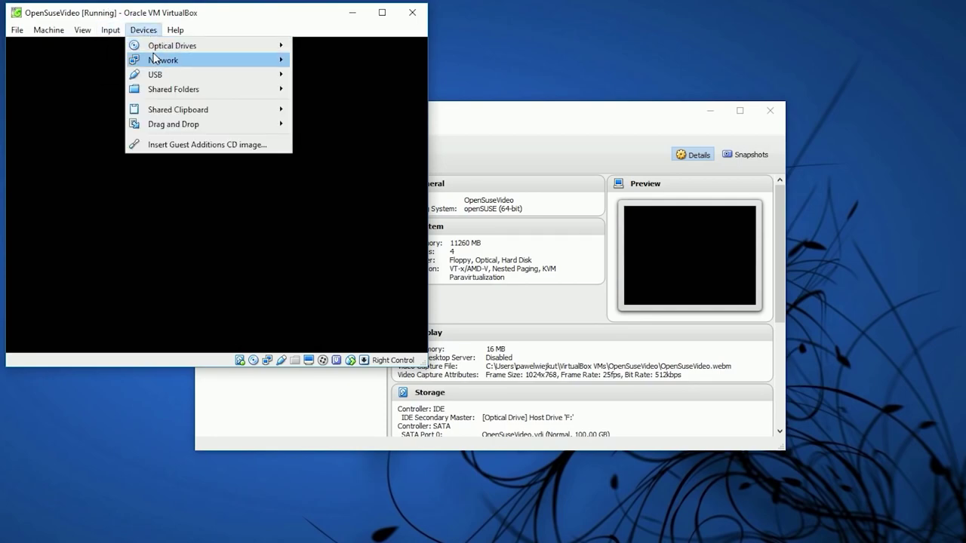
mouse_move(203, 112)
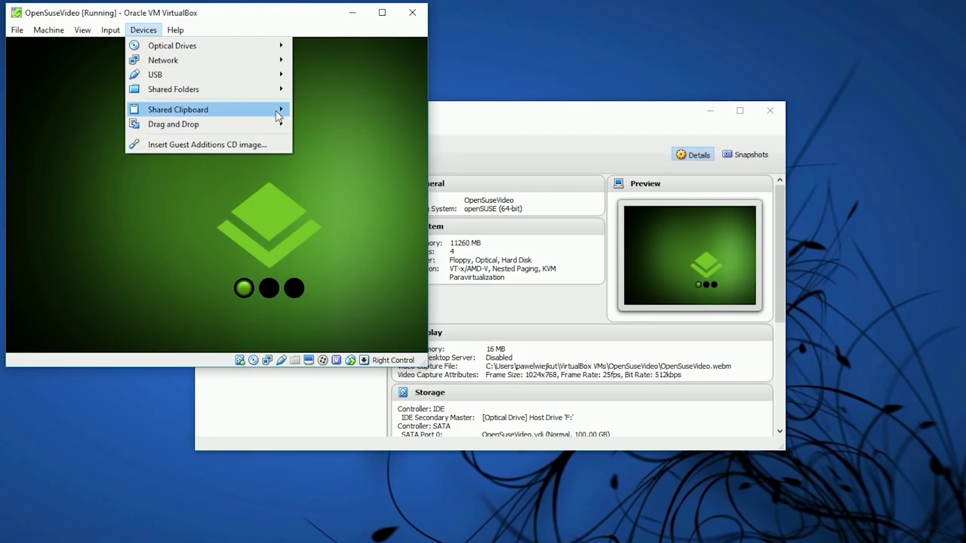
mouse_move(281, 111)
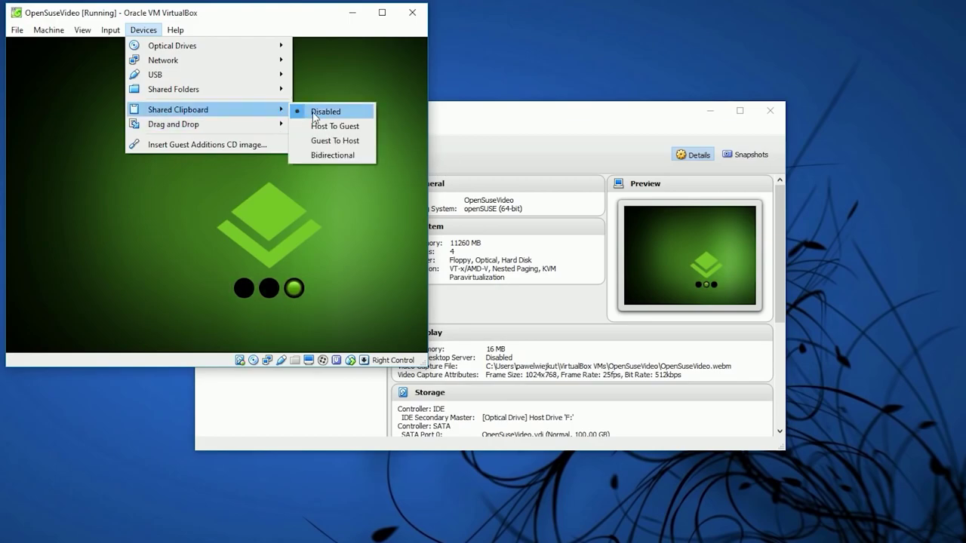
left_click(325, 156)
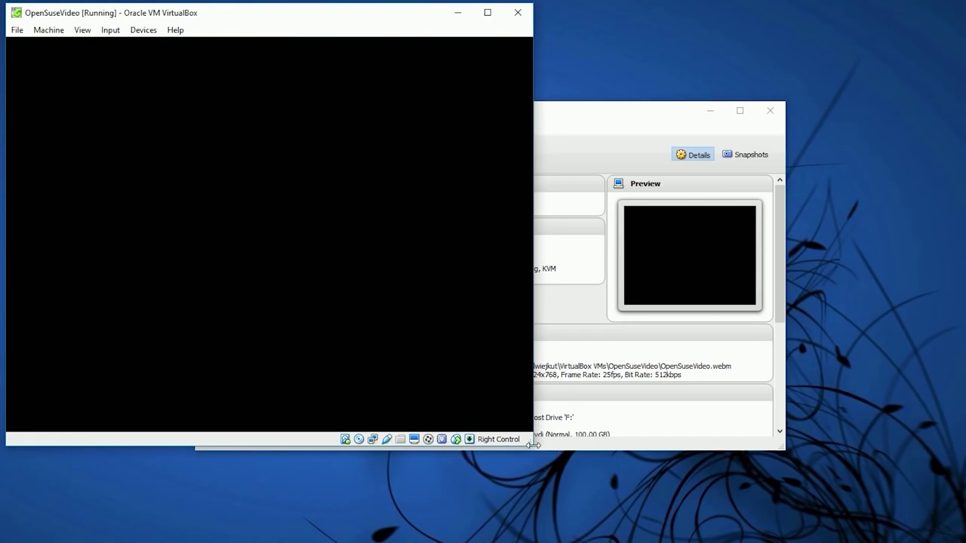
Enlarge and reposition the VM window, then start an Activities application search in GNOME
left_click_drag(538, 452, 649, 495)
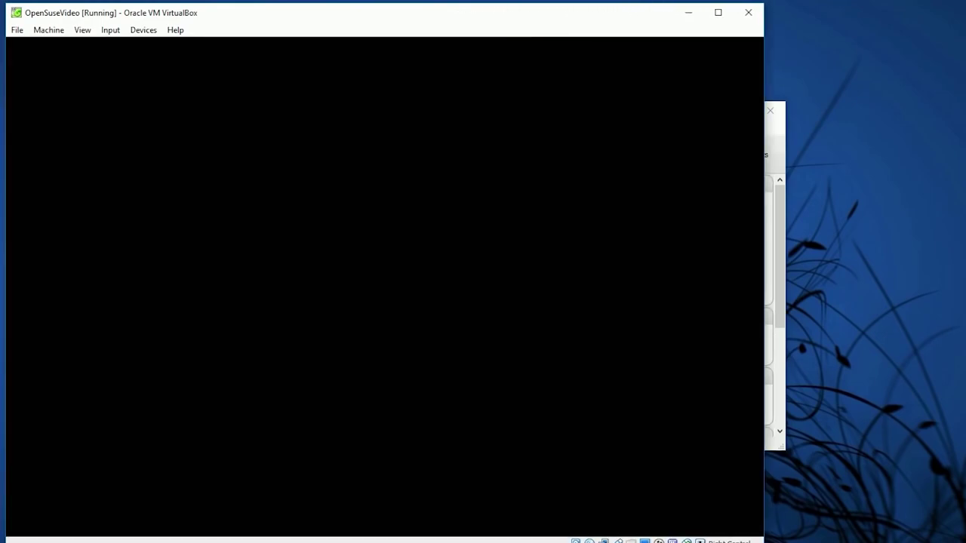
left_click_drag(410, 22, 399, 33)
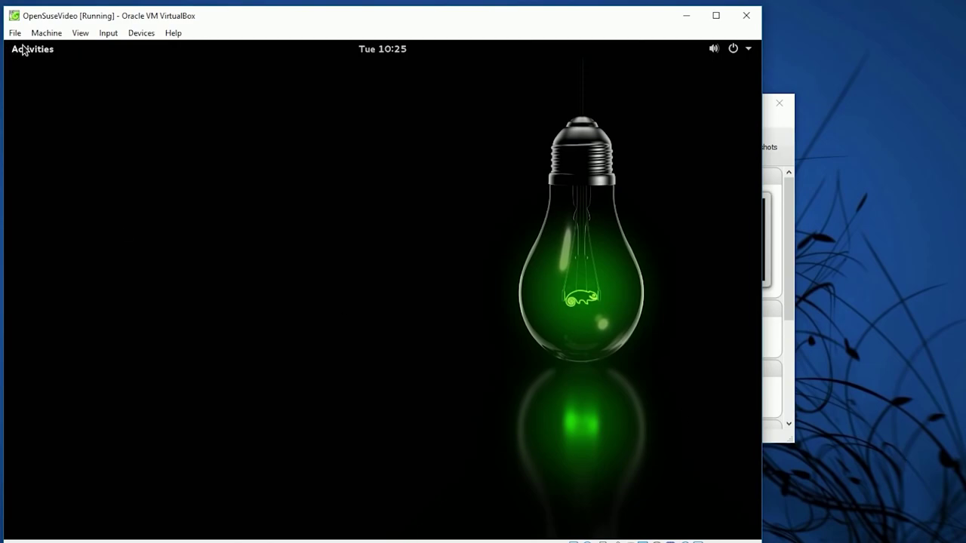
left_click(21, 48)
left_click(357, 88)
Launch GNOME Terminal from the 'ter' search and run 'sudo zypper in nano uuidd'
type("ter")
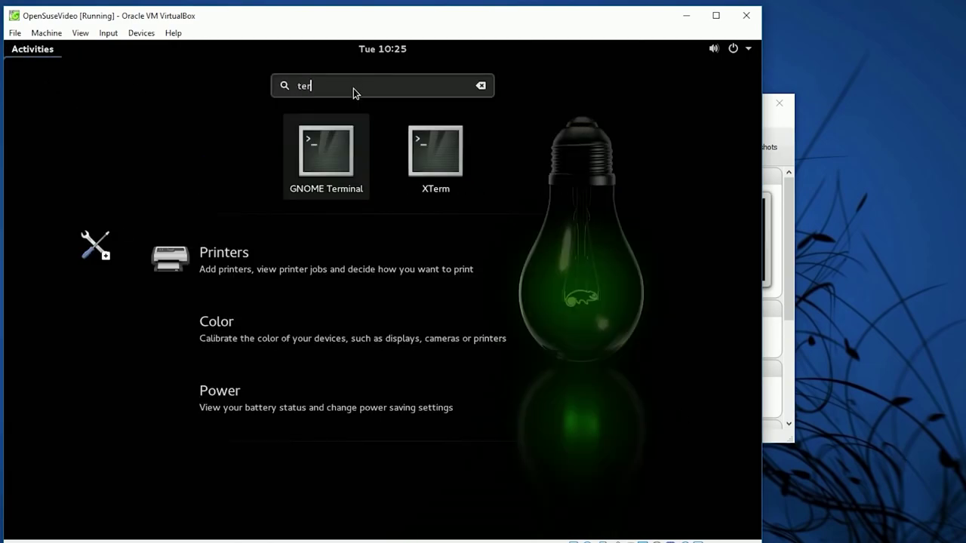
left_click(354, 161)
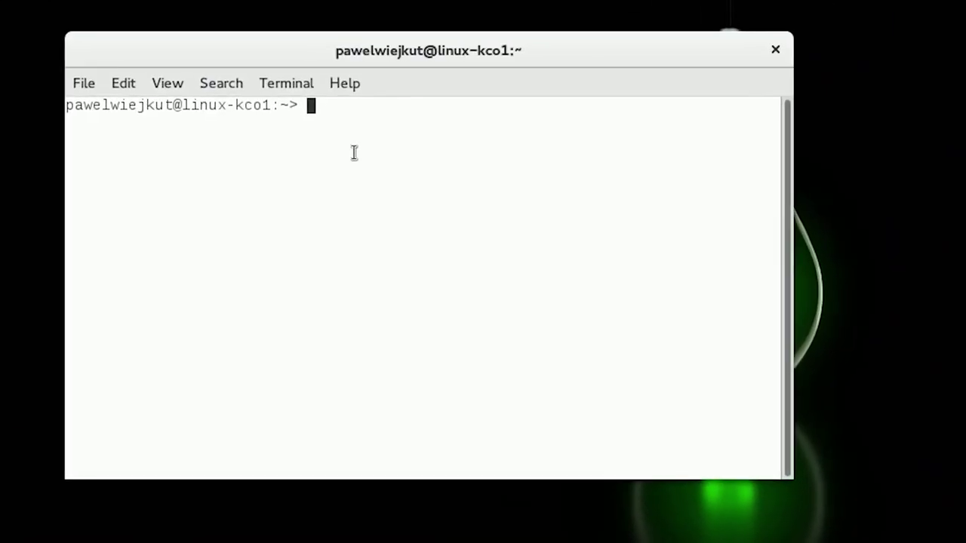
type("sudo")
key("BackSpace")
key("BackSpace")
key("BackSpace")
type("udo")
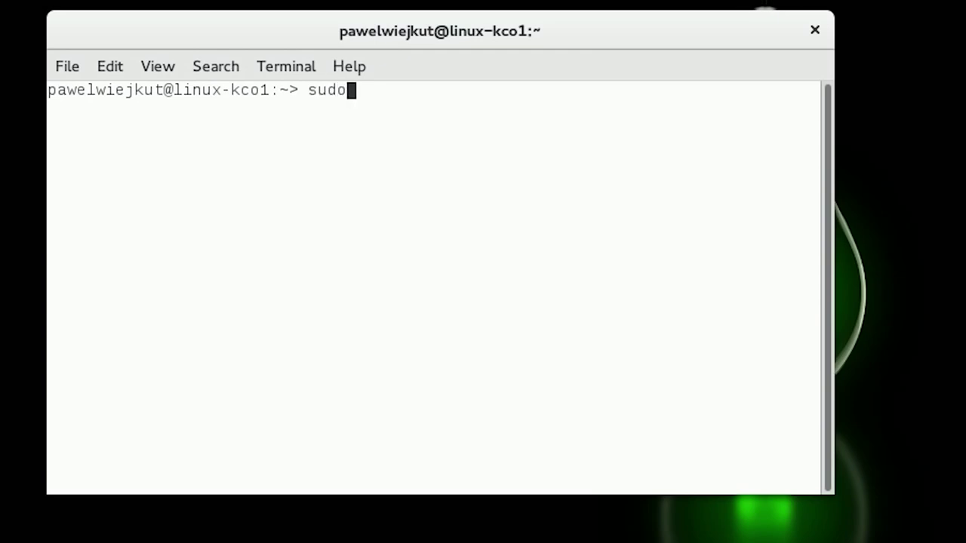
type(" zypper in")
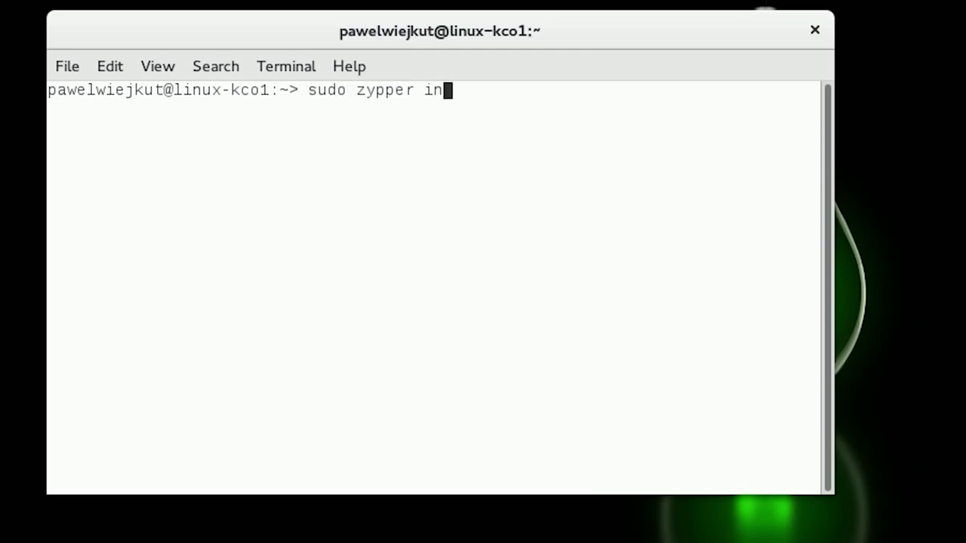
type(" nano ")
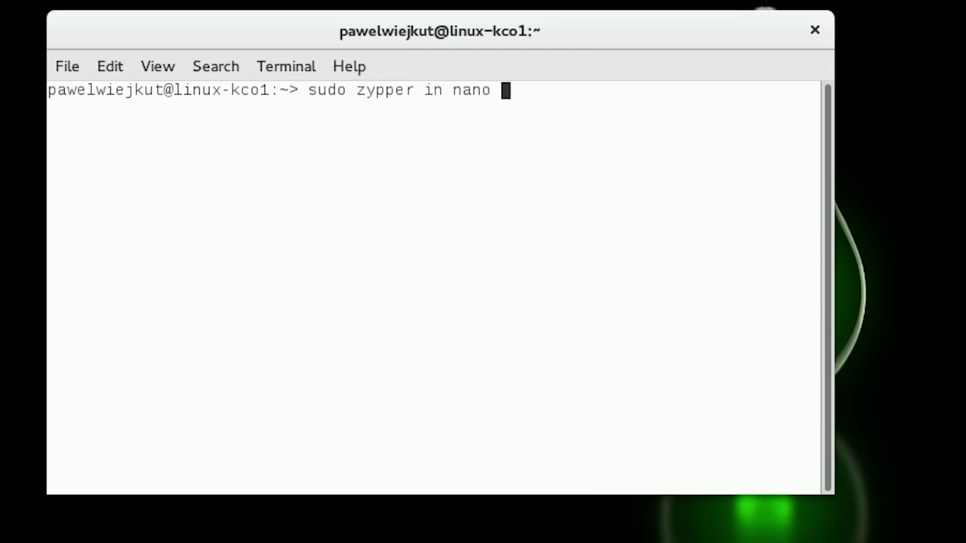
type("uuidd")
key("Return")
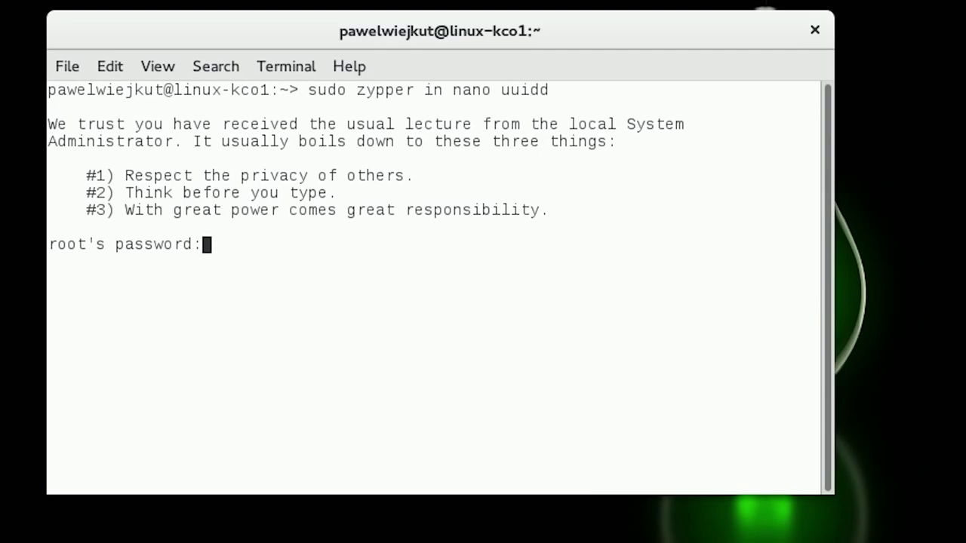
Enter the root password, confirm the install with y, and begin typing 'sudo nano /etc/host'
key("Return")
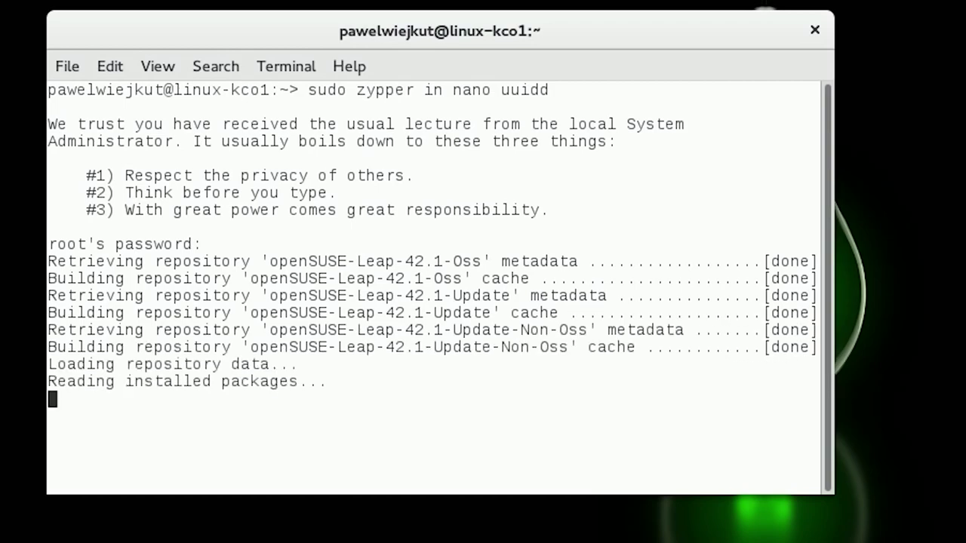
type("y")
key("Return")
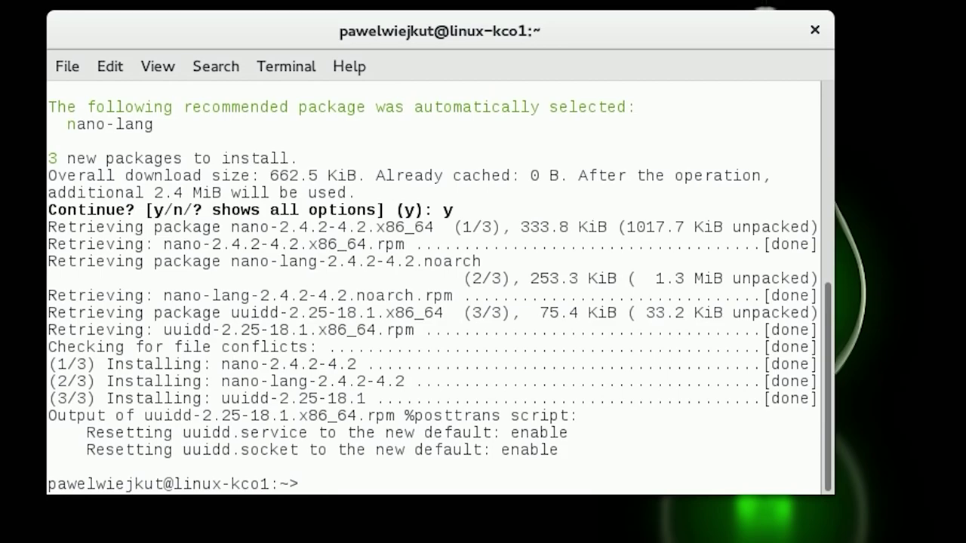
type("su")
type("do nano /e")
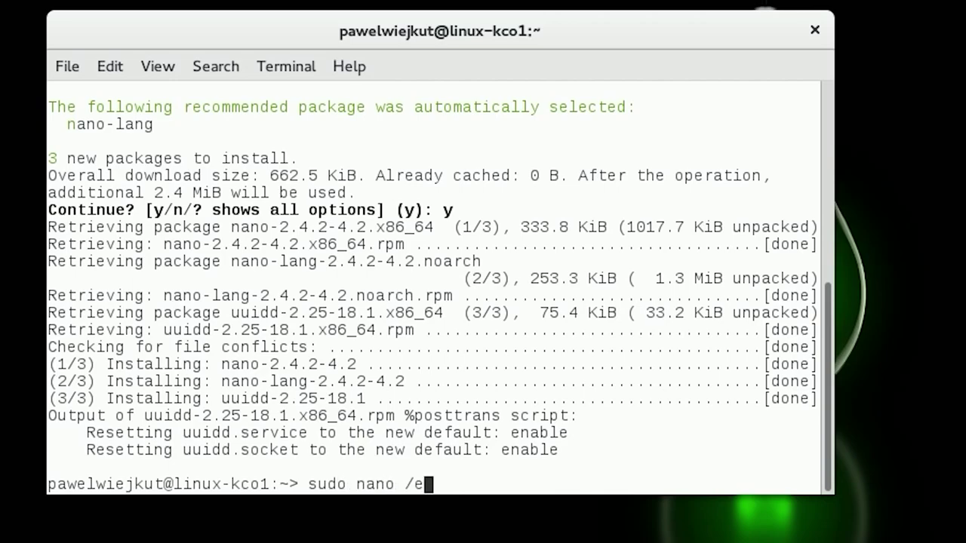
type("tc/host")
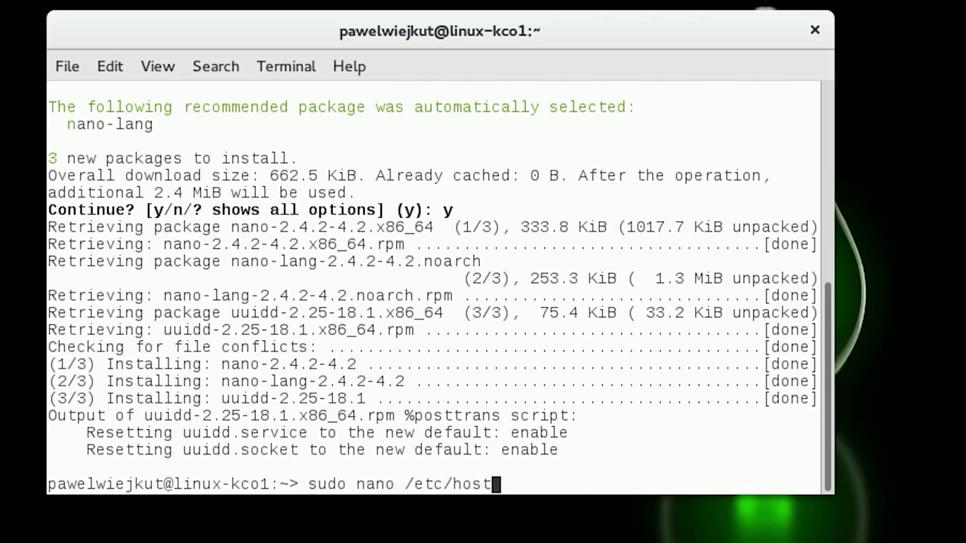
Open /etc/hostname in nano and replace the old name with vhcalnplci pasted from Notepad
key("Tab")
key("Tab")
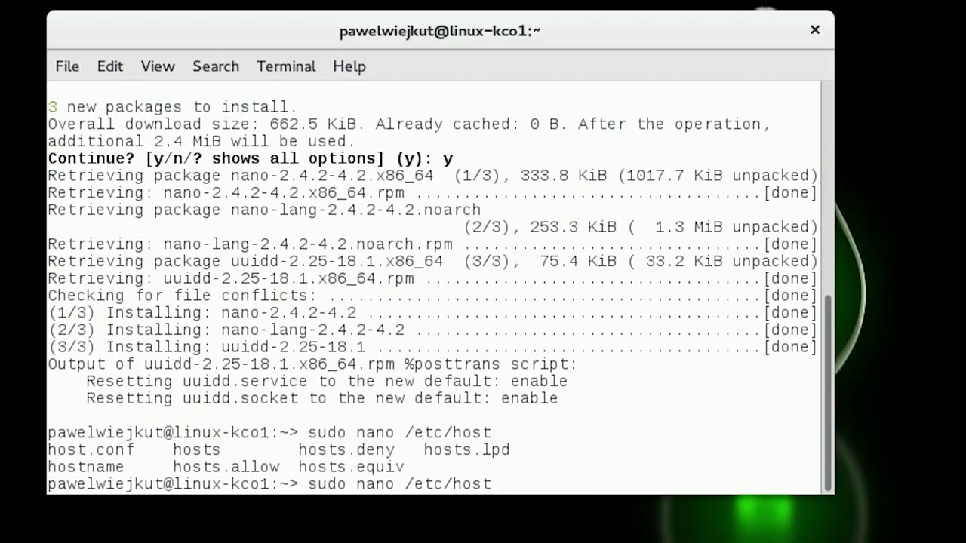
type("name")
key("Return")
key("Delete")
key("Delete")
key("Delete")
key("Delete")
key("Delete")
key("Delete")
key("Delete")
key("Delete")
key("Delete")
key("Delete")
key("Delete")
key("Delete")
key("Delete")
key("Delete")
key("Delete")
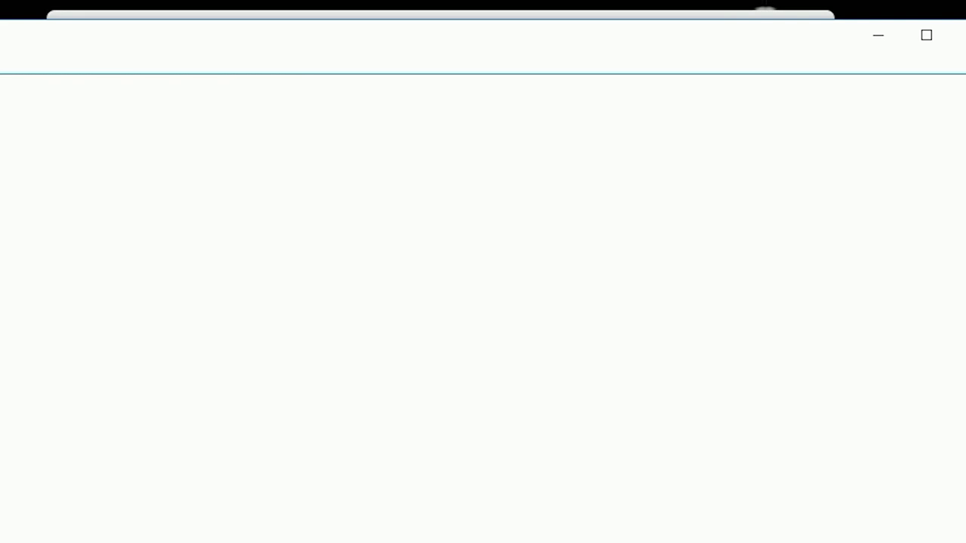
left_click(76, 204)
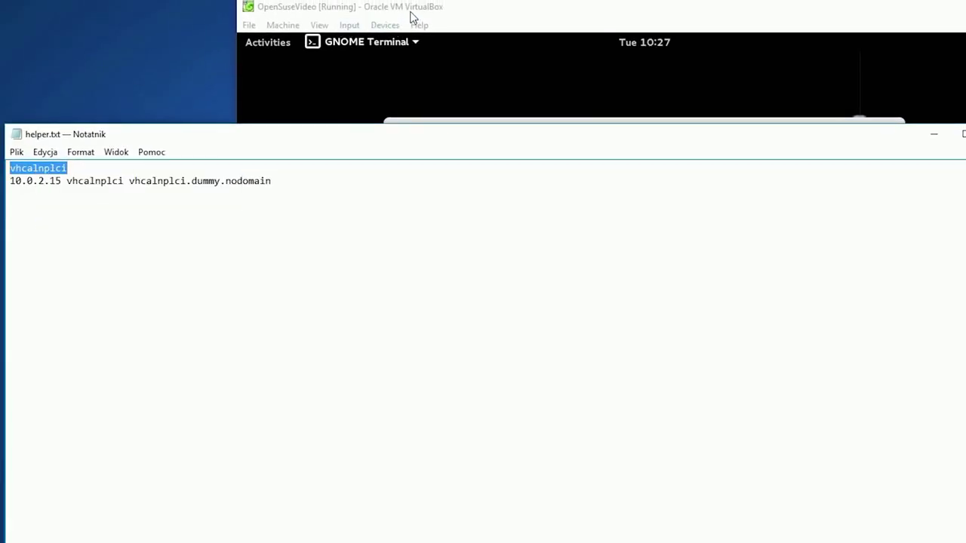
left_click(412, 17)
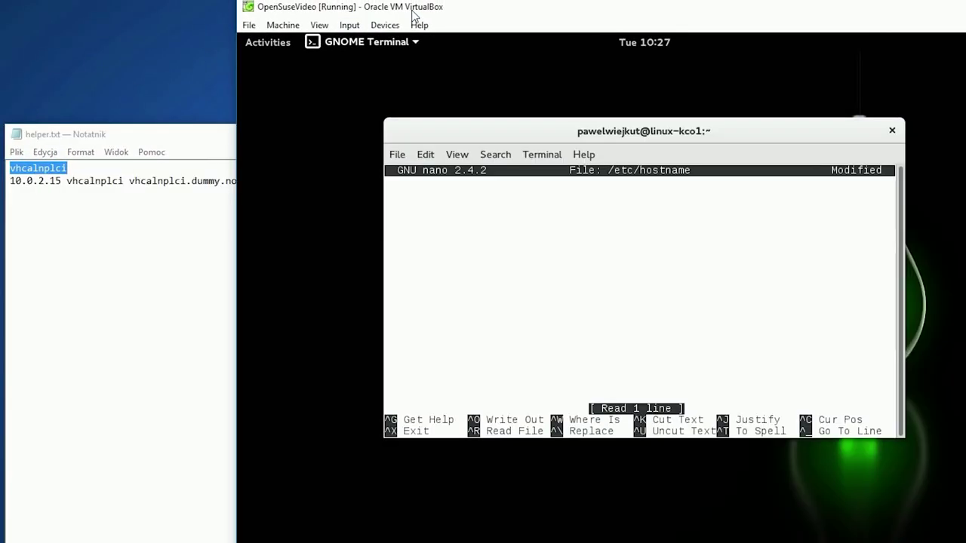
right_click(496, 216)
left_click(528, 276)
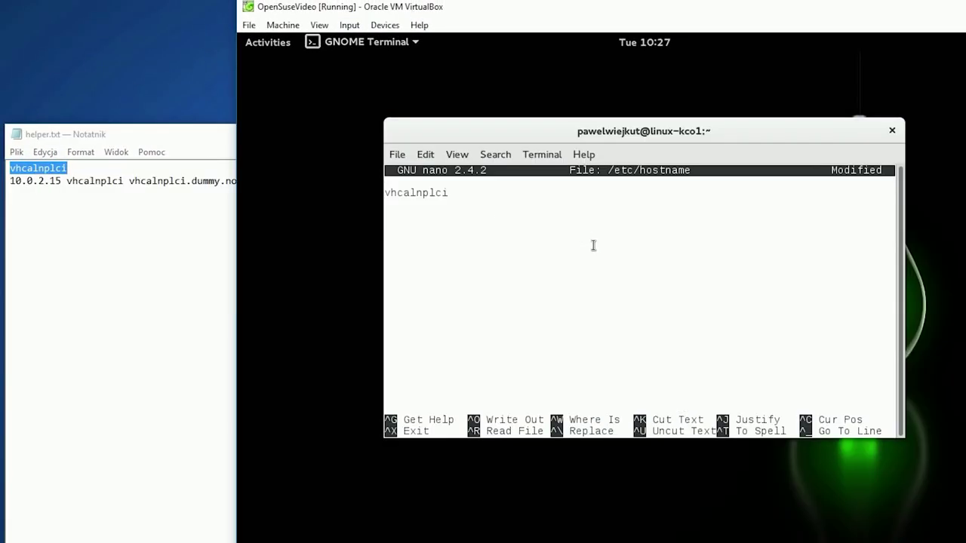
Save /etc/hostname, exit nano, and recall the command to edit /etc/host next
key("ctrl+x")
key("y")
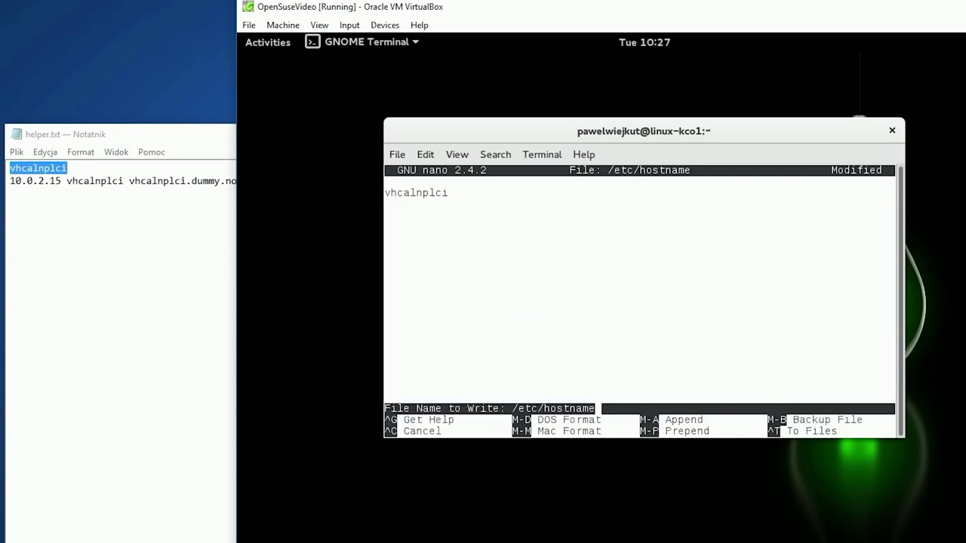
key("Return")
key("Up")
key("BackSpace")
key("BackSpace")
key("BackSpace")
key("BackSpace")
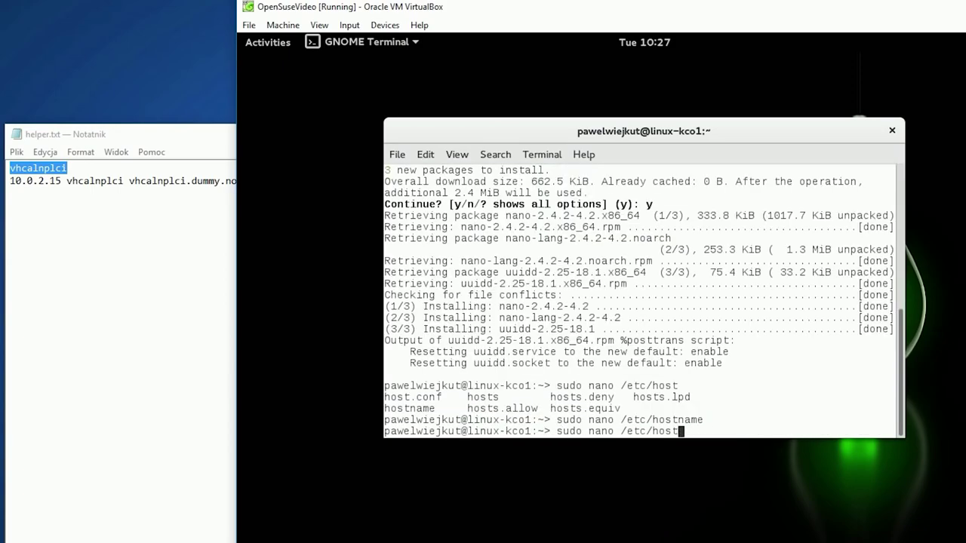
Open /etc/hosts in nano with sudo and move to the end of the file
key("Tab")
key("Tab")
type("s")
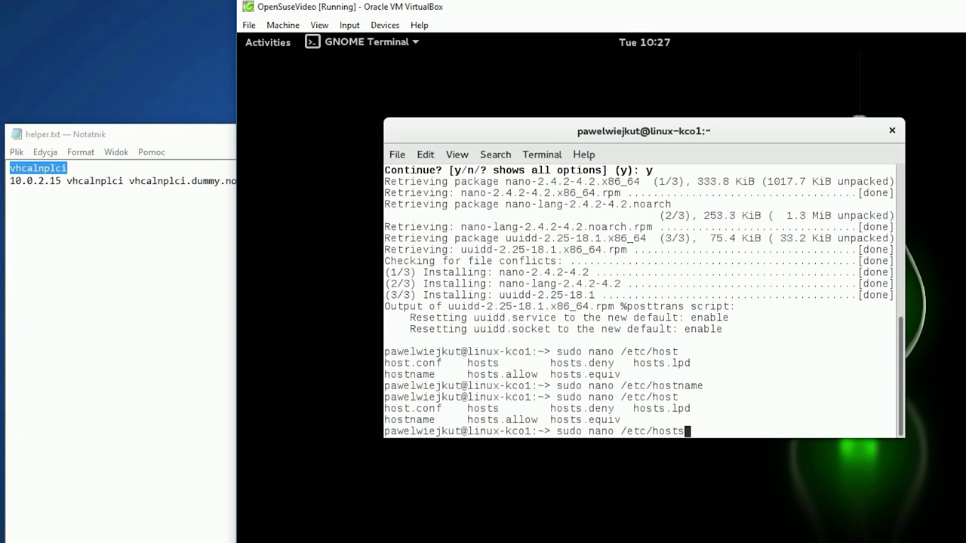
key("Return")
key("Down")
key("Down")
key("Down")
key("Down")
key("Down")
key("Down")
key("Down")
key("Down")
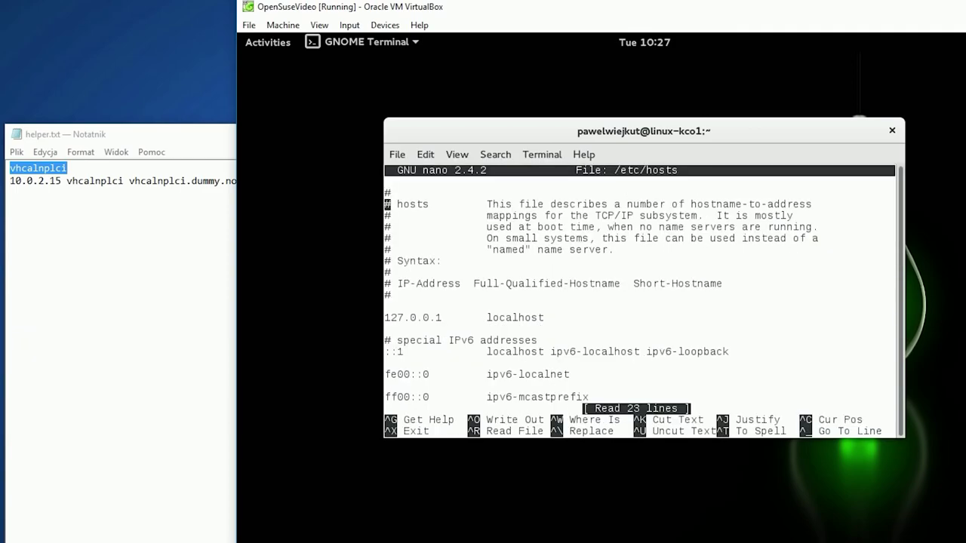
key("Down")
key("Down")
key("Down")
key("Down")
key("Down")
key("Down")
key("Down")
key("Down")
key("Down")
key("Down")
key("Down")
key("Down")
key("Down")
key("Down")
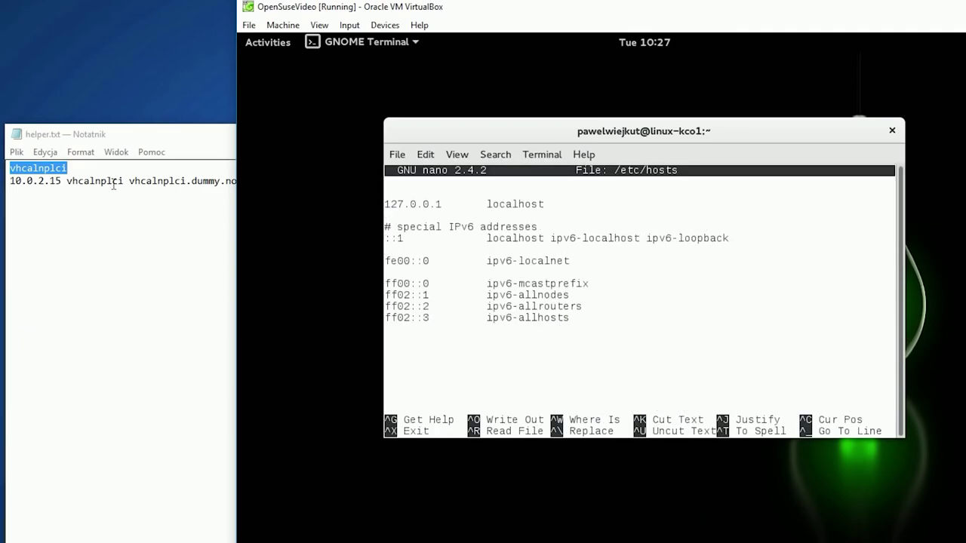
Paste '10.0.2.15 vhcalnplci vhcalnplci.dummy.nodomain' from helper.txt into /etc/hosts and save it
left_click(115, 183)
left_click_drag(285, 189, 34, 194)
right_click(34, 194)
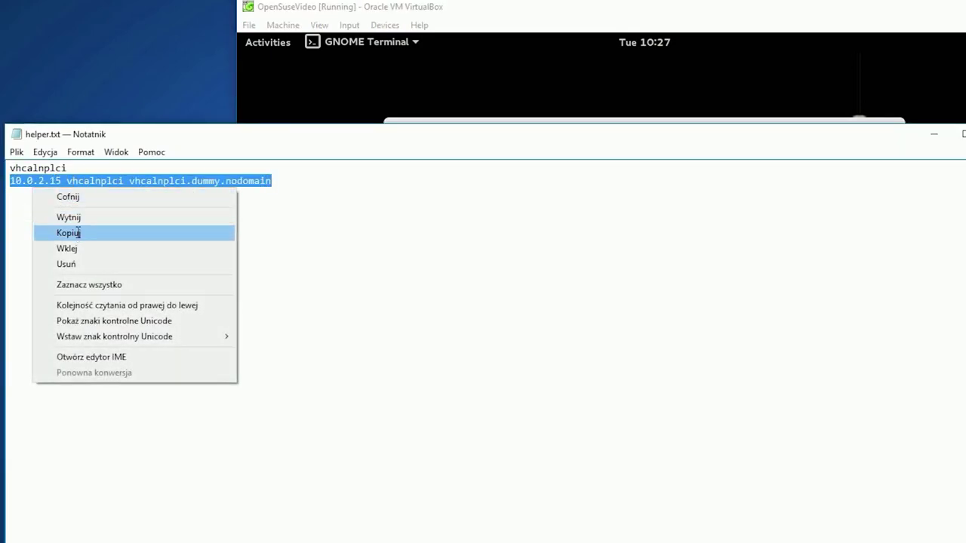
left_click(78, 233)
left_click(419, 76)
right_click(494, 315)
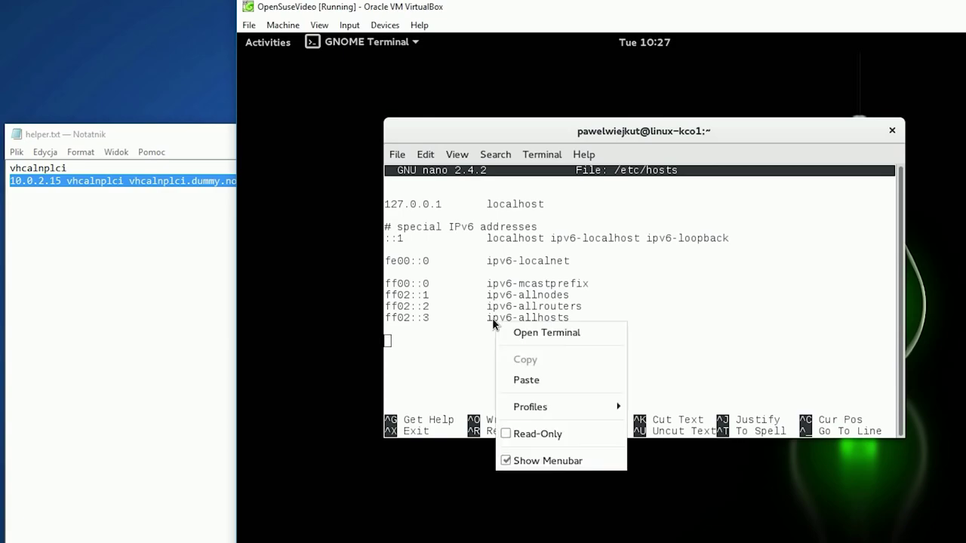
left_click(548, 382)
key("ctrl+x")
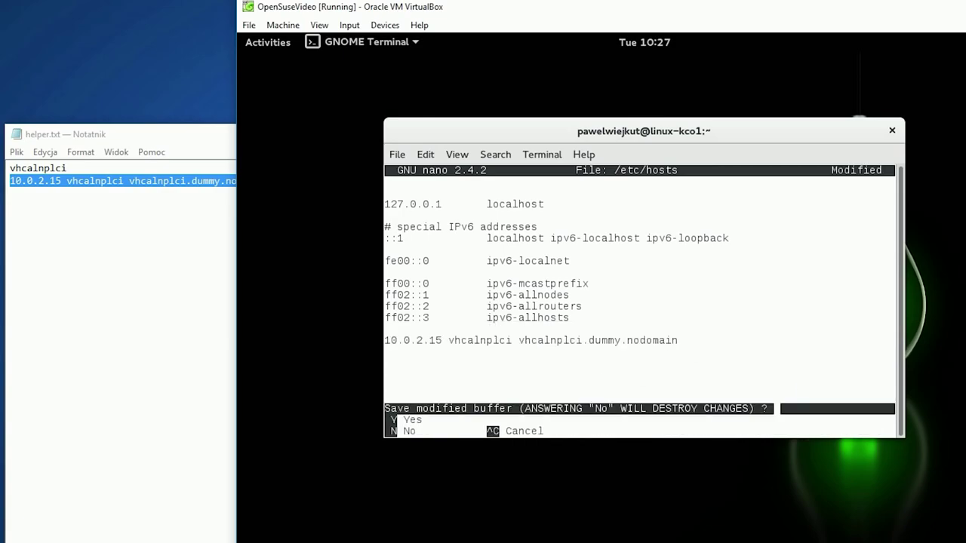
key("y")
key("Return")
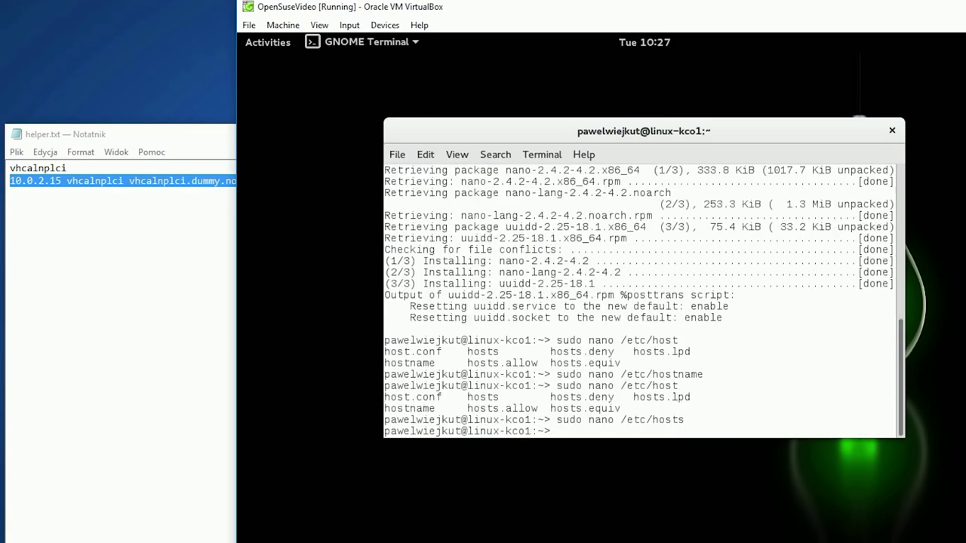
Add a new shared folder pointing to D:\Biblioteki\Pobrane\sap
left_click(389, 27)
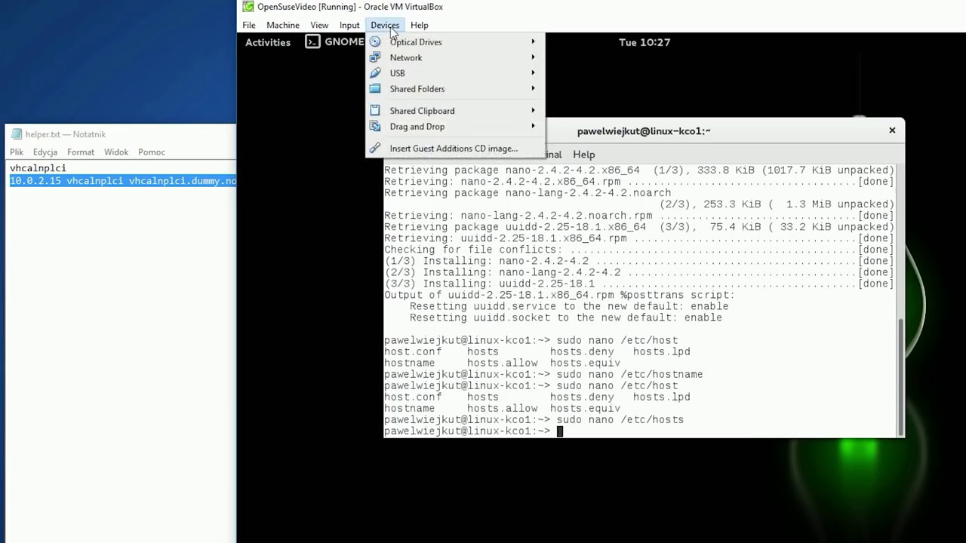
mouse_move(425, 91)
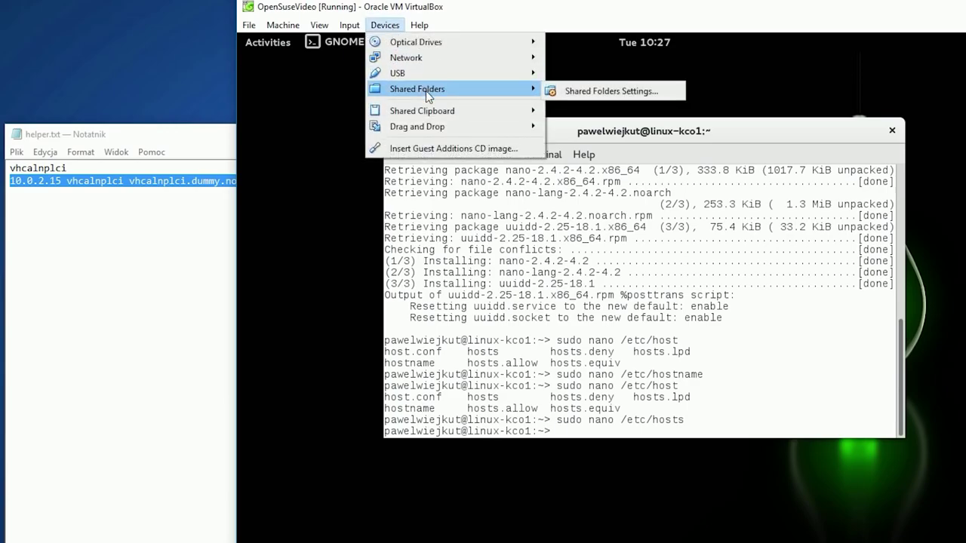
left_click(608, 90)
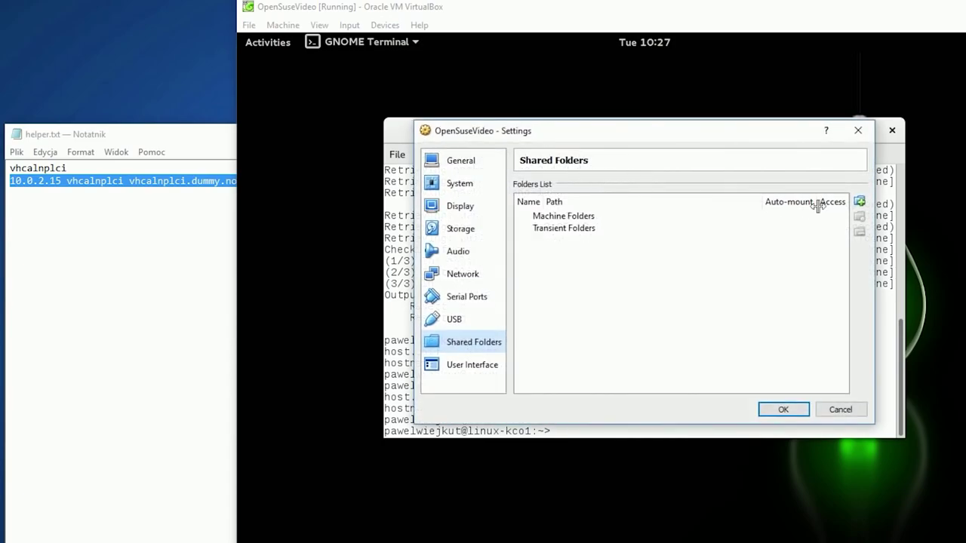
left_click(859, 201)
left_click(733, 227)
left_click(734, 247)
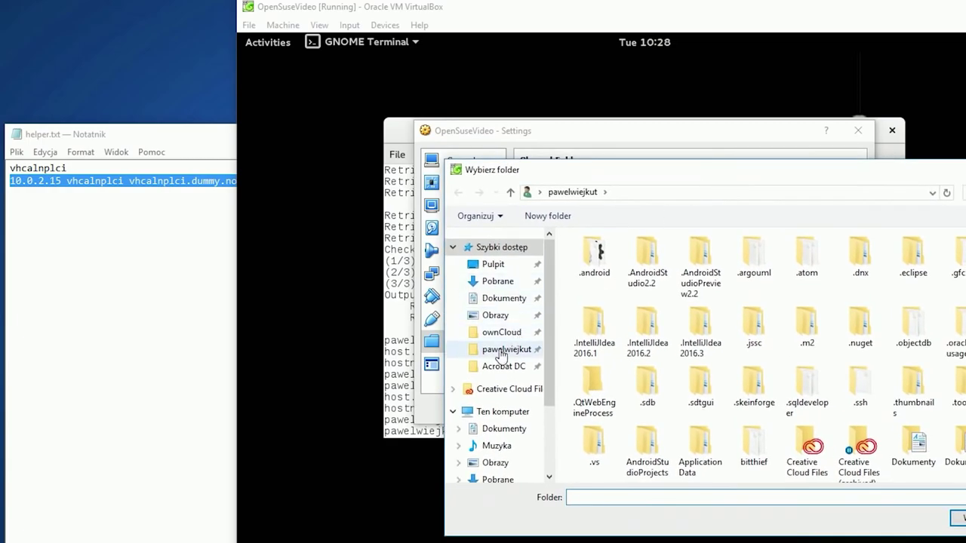
scroll(500, 343, "down", 1)
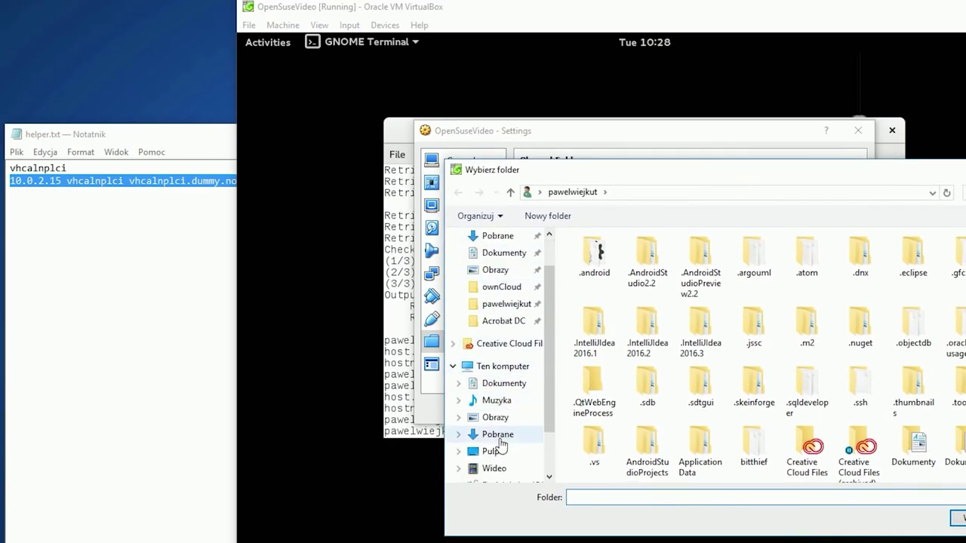
left_click(501, 436)
double_click(608, 259)
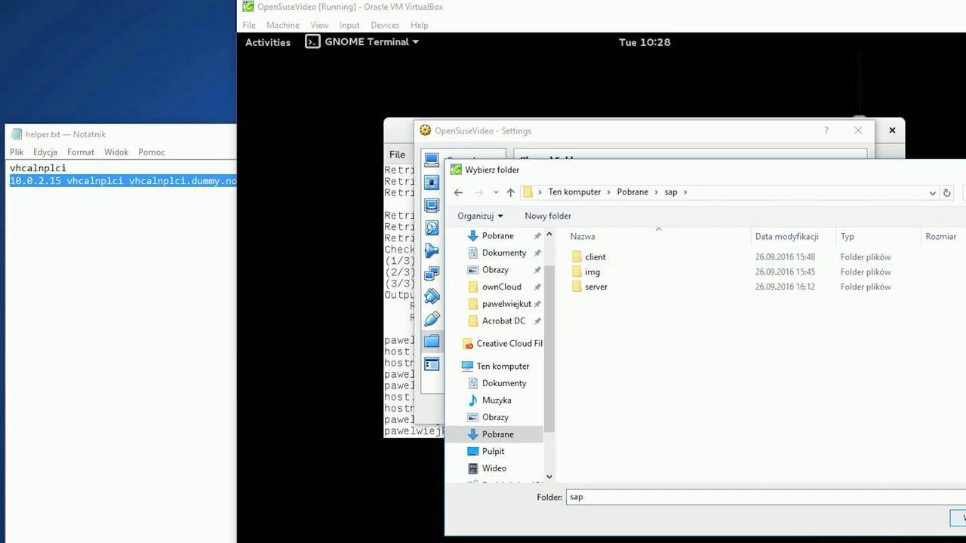
key("Return")
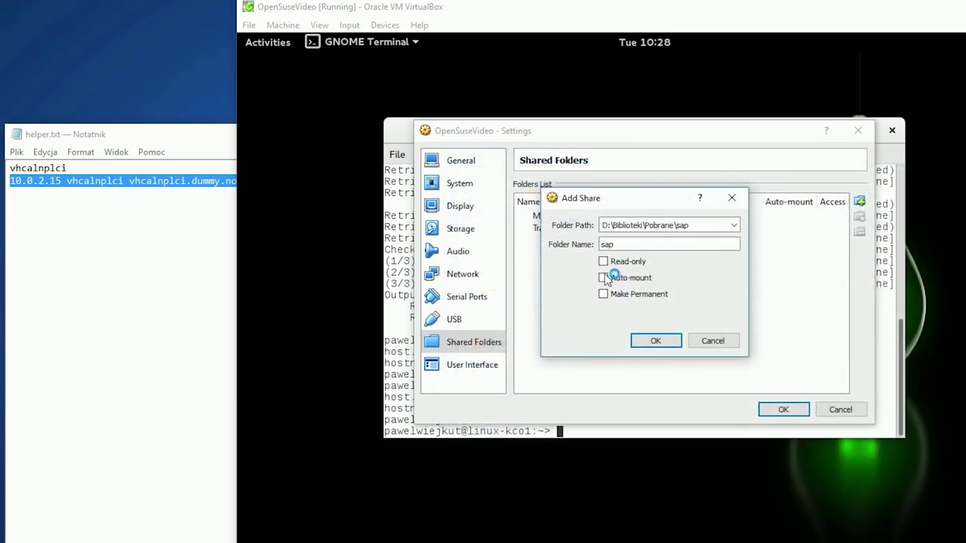
Make the sap share auto-mounted and permanent, and confirm the settings
left_click(603, 277)
left_click(603, 294)
left_click(655, 341)
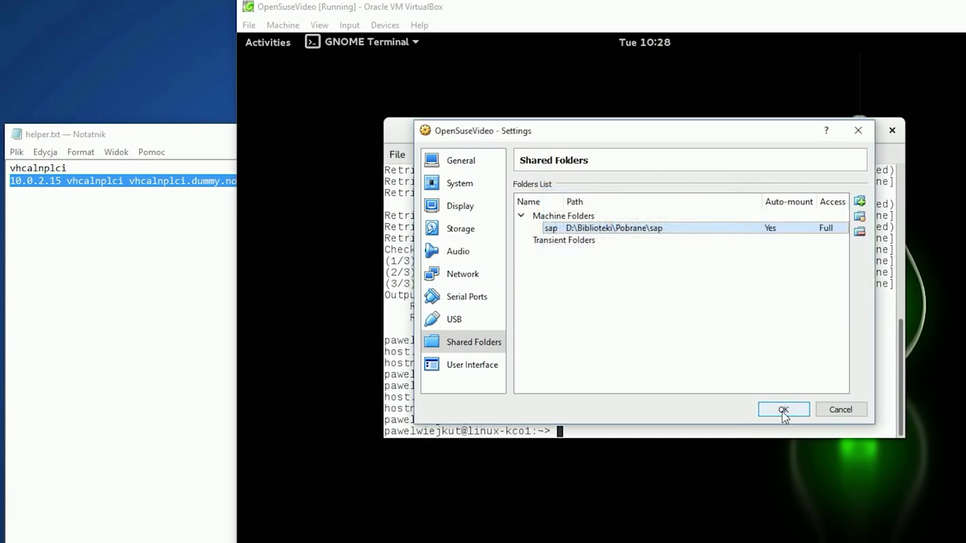
left_click(783, 410)
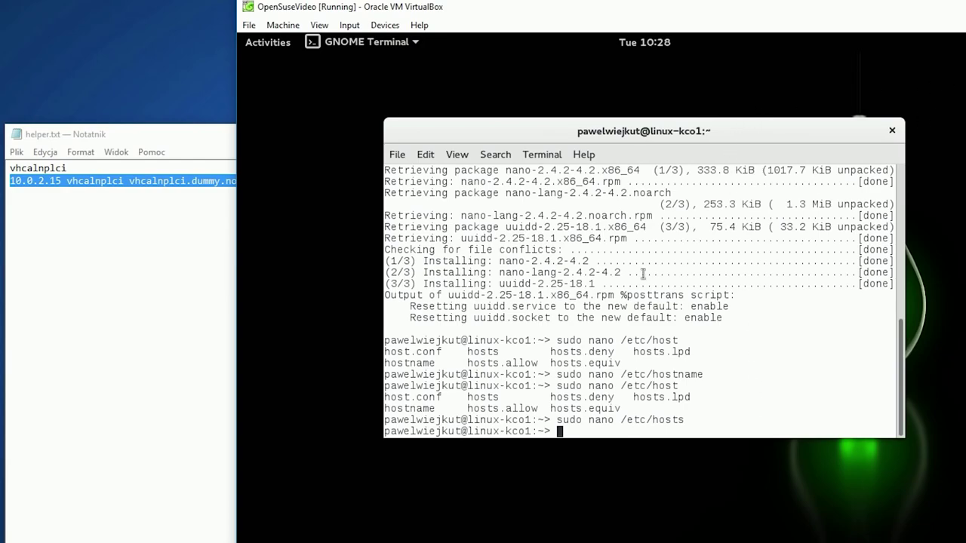
Reboot the guest with 'sudo reboot' and boot openSUSE Leap 42.1 straight from GRUB
type("sudo reboot")
key("Return")
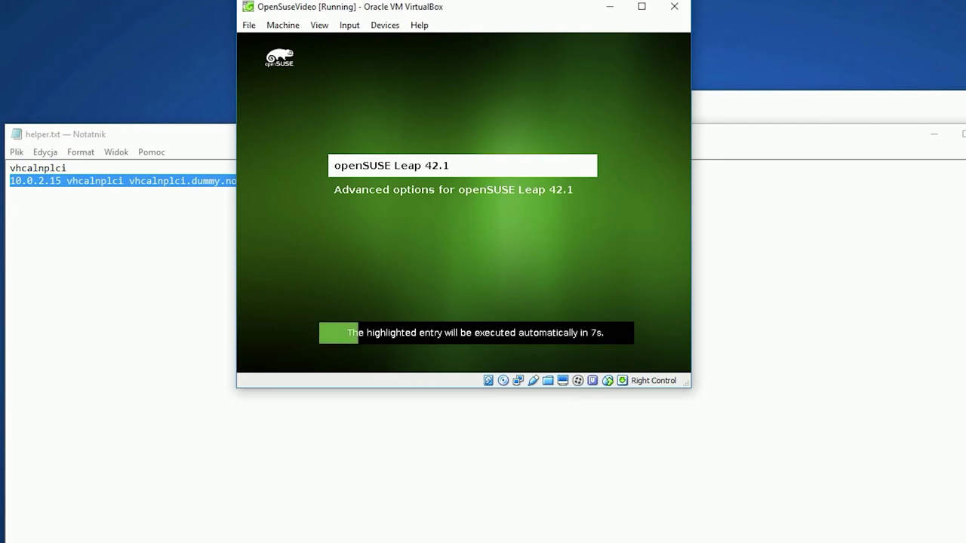
key("Return")
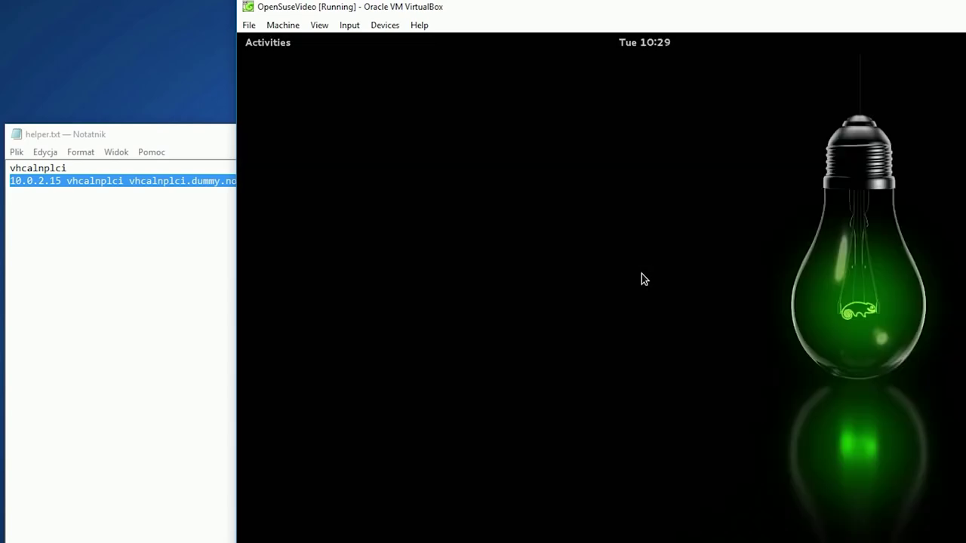
Open GNOME Terminal from Activities, minimize the helper notes, and list the home folder
left_click(273, 43)
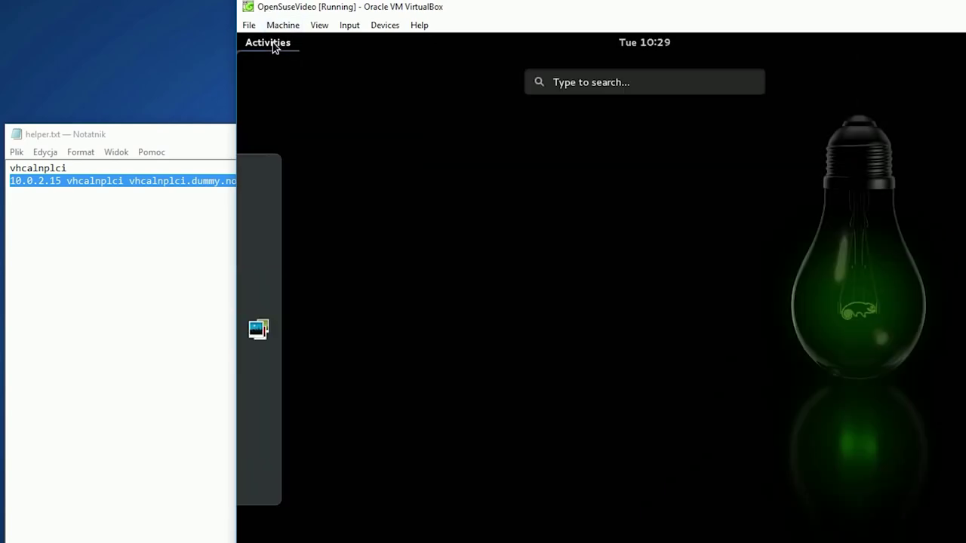
left_click(557, 84)
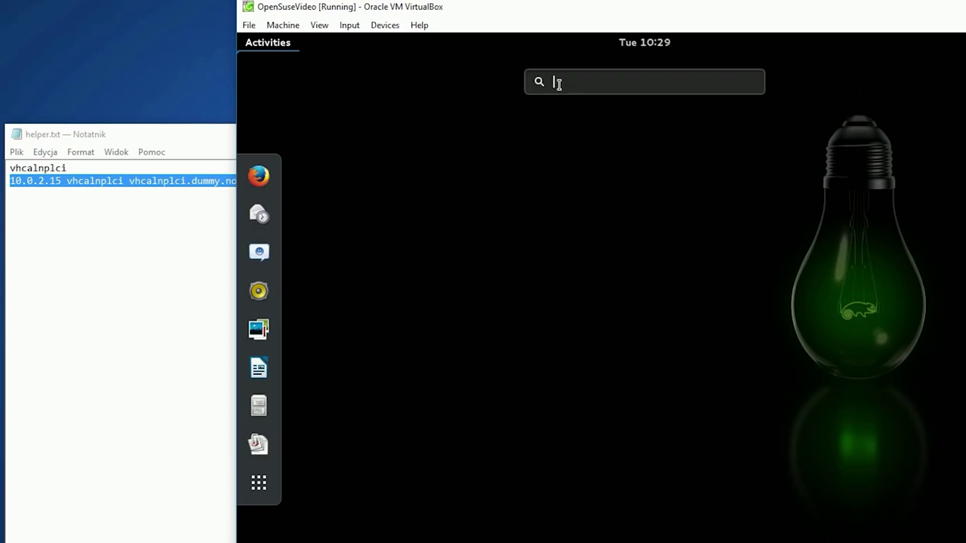
type("terminal")
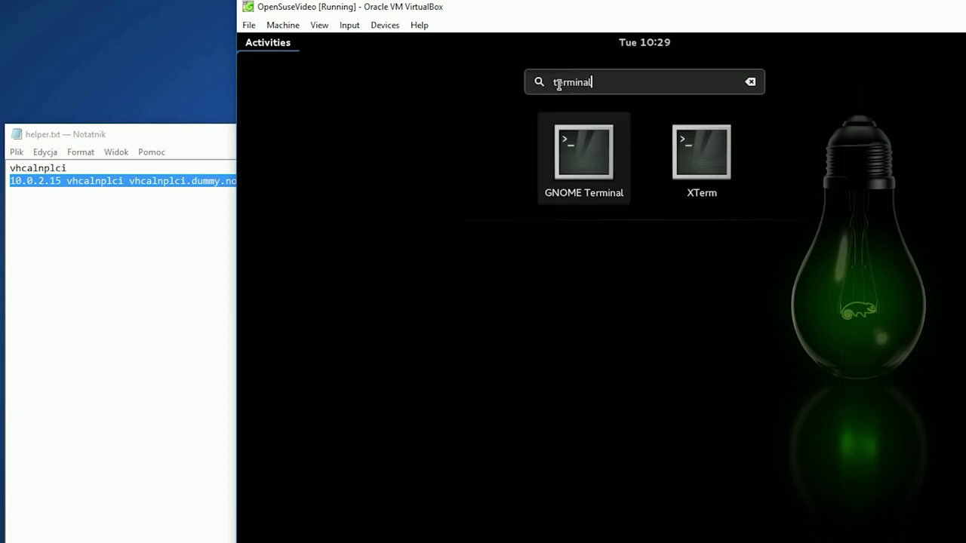
left_click(595, 167)
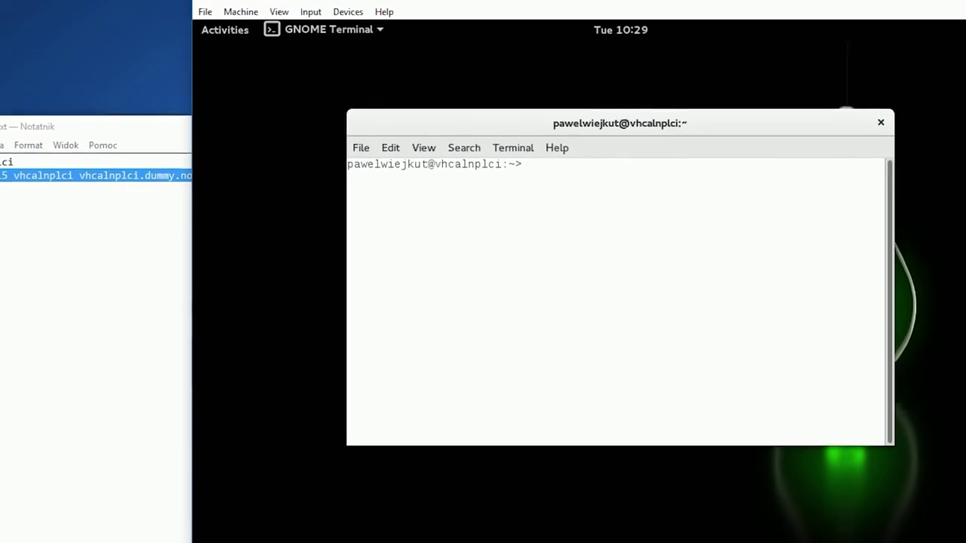
left_click(189, 406)
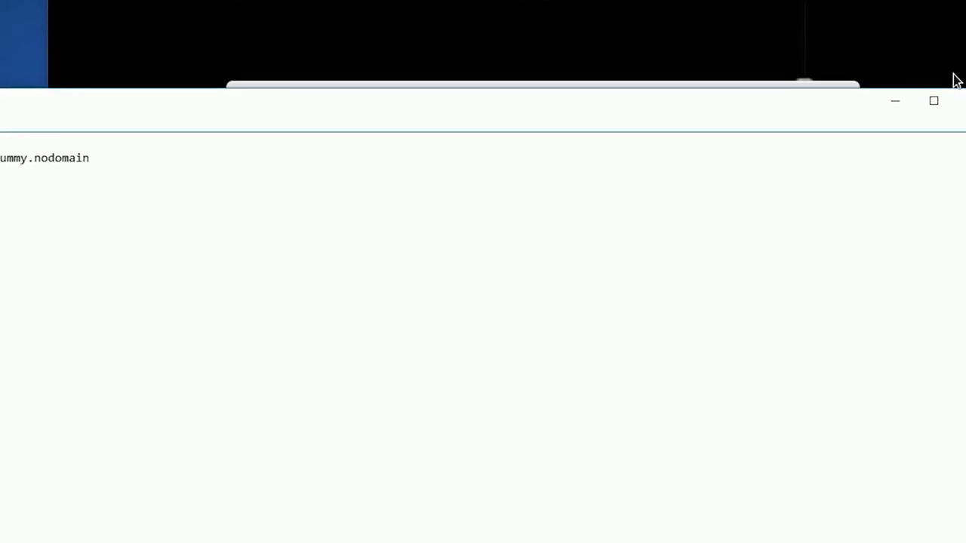
left_click(889, 107)
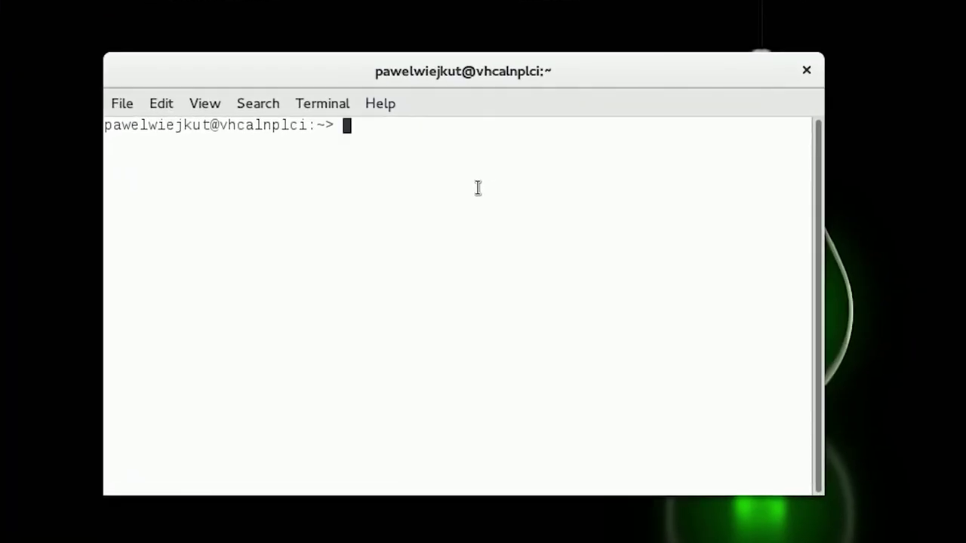
type("ls")
key("Return")
Switch to a root shell with sudo -i and change into /media/sf_sap, listing its files
type("sud")
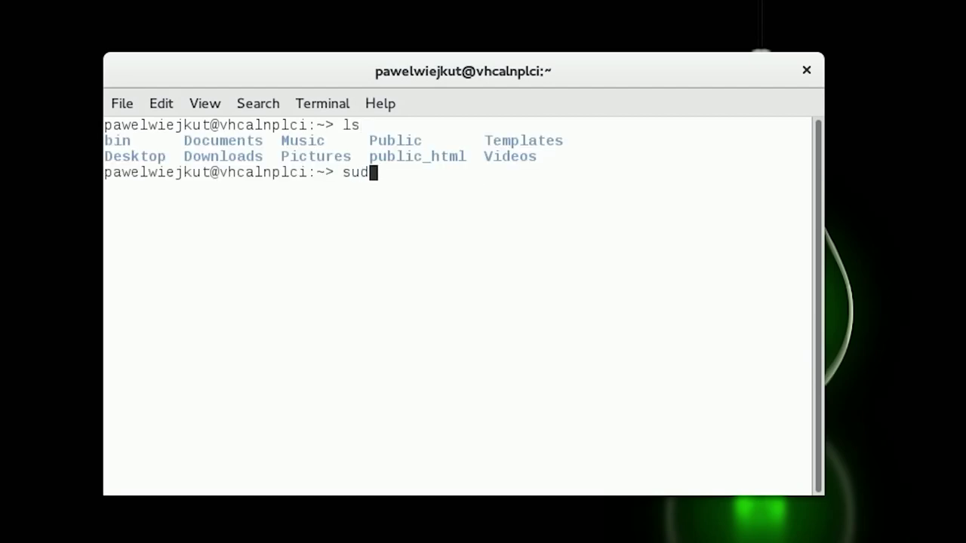
type("o -i")
key("Return")
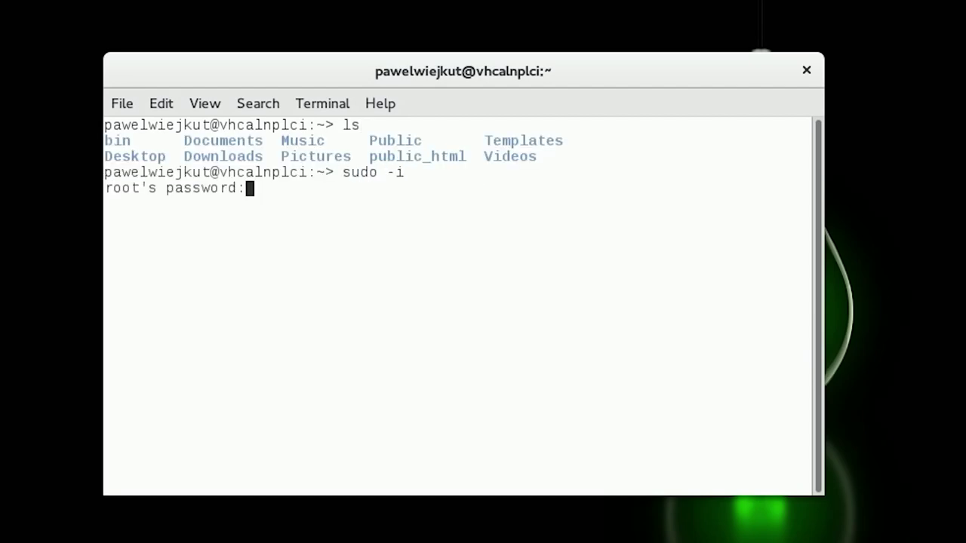
key("Return")
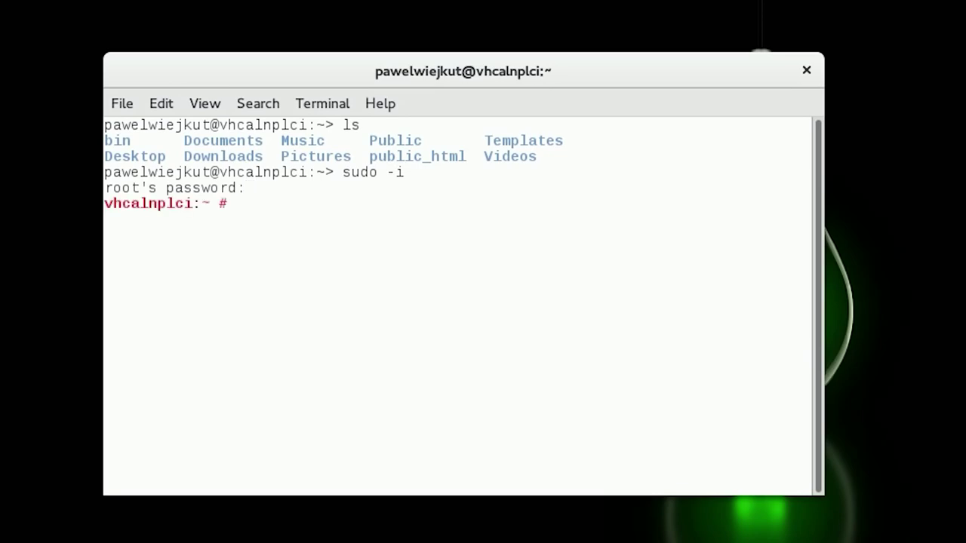
type("cd /media")
key("Return")
type("ls")
key("Return")
type("c")
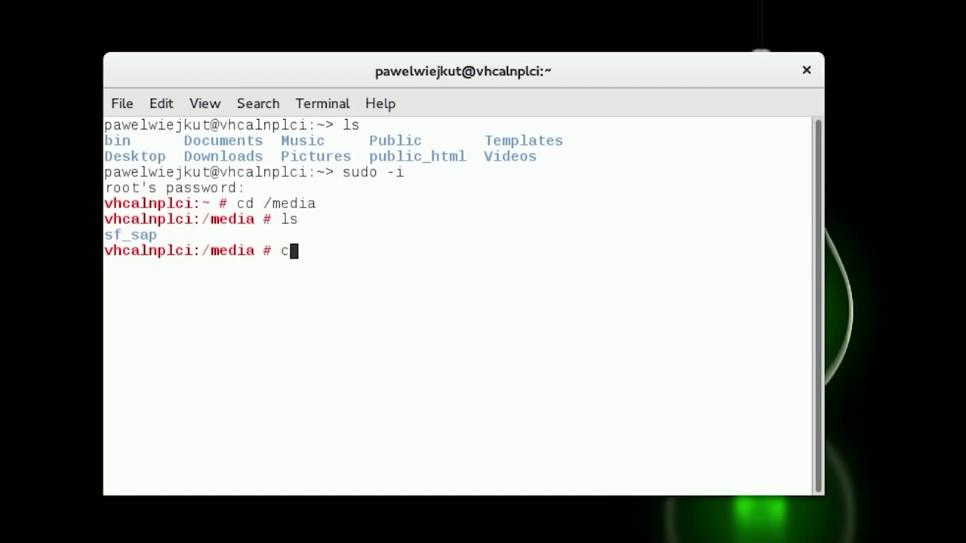
type("d sf_sap")
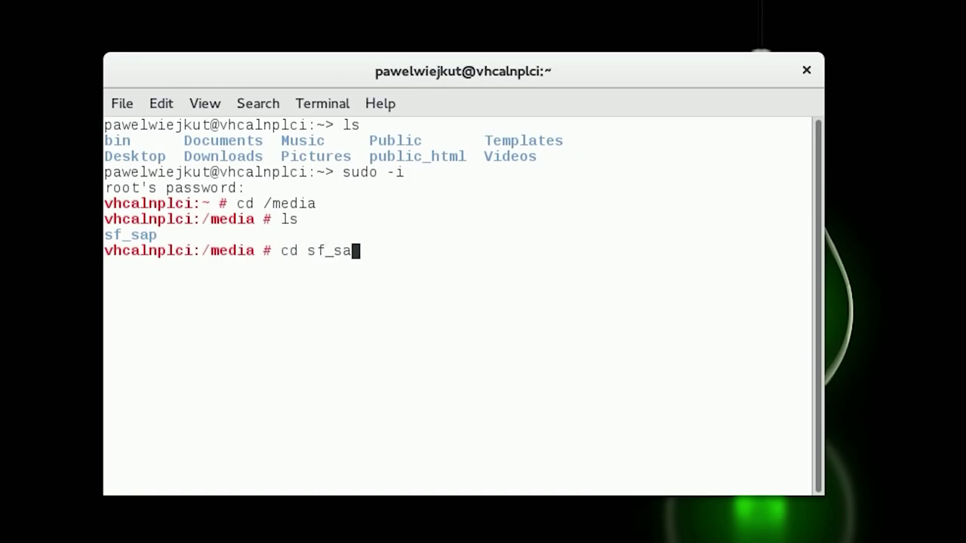
key("Return")
type("ls")
key("Return")
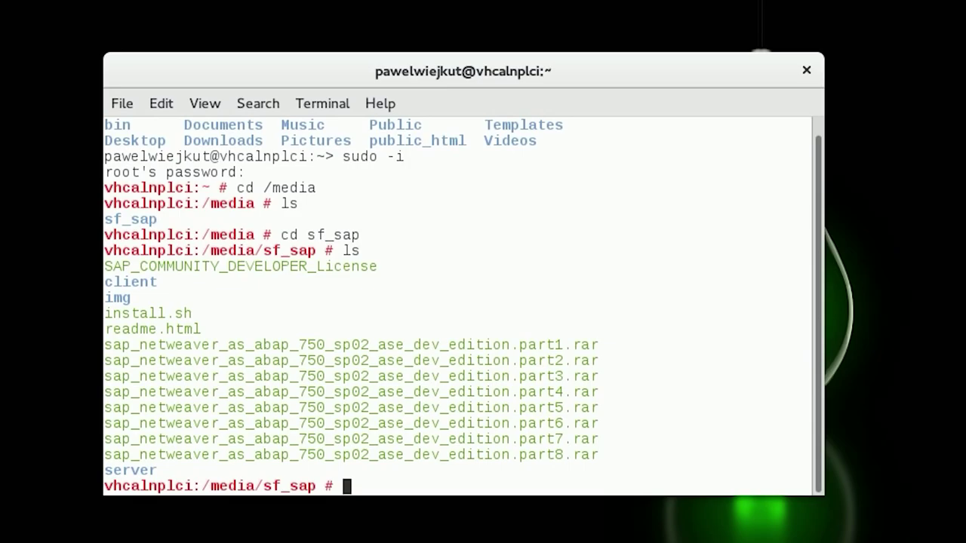
Make install.sh executable with chmod +x and run ./install.sh
type("chmod +x inst")
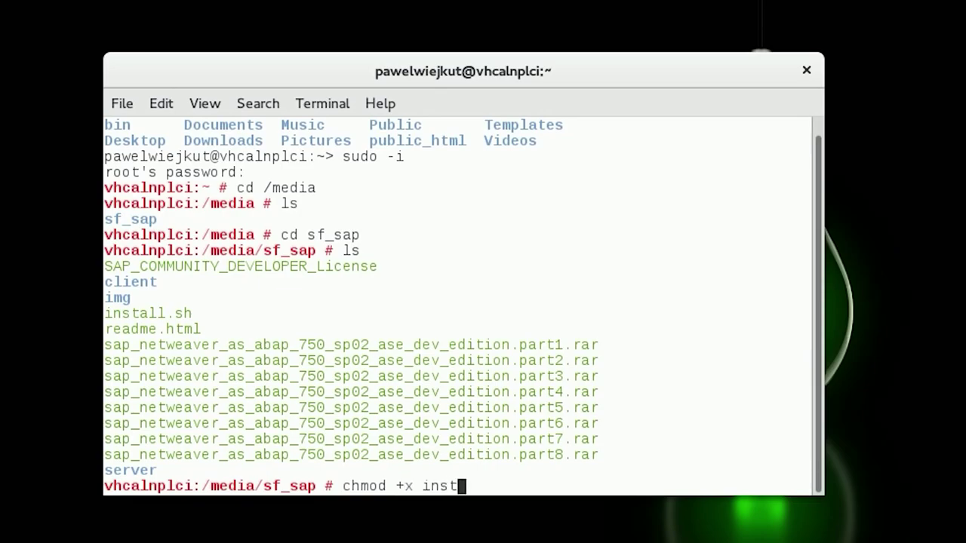
key("Tab")
key("Return")
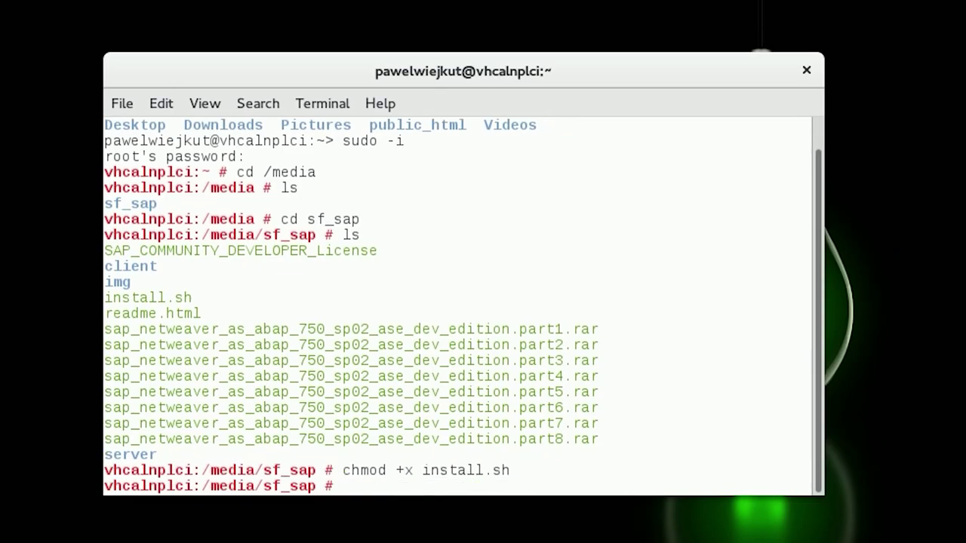
type("./inst")
key("Tab")
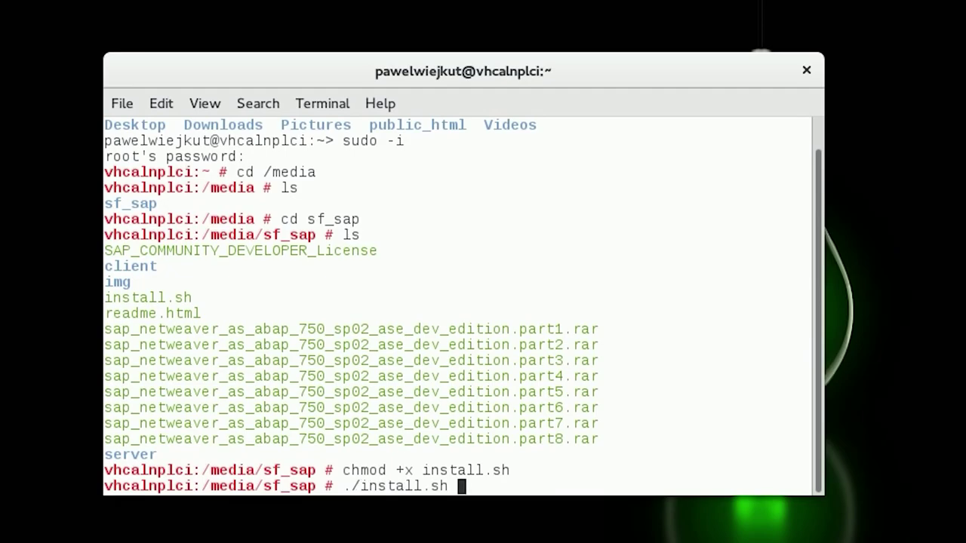
key("Return")
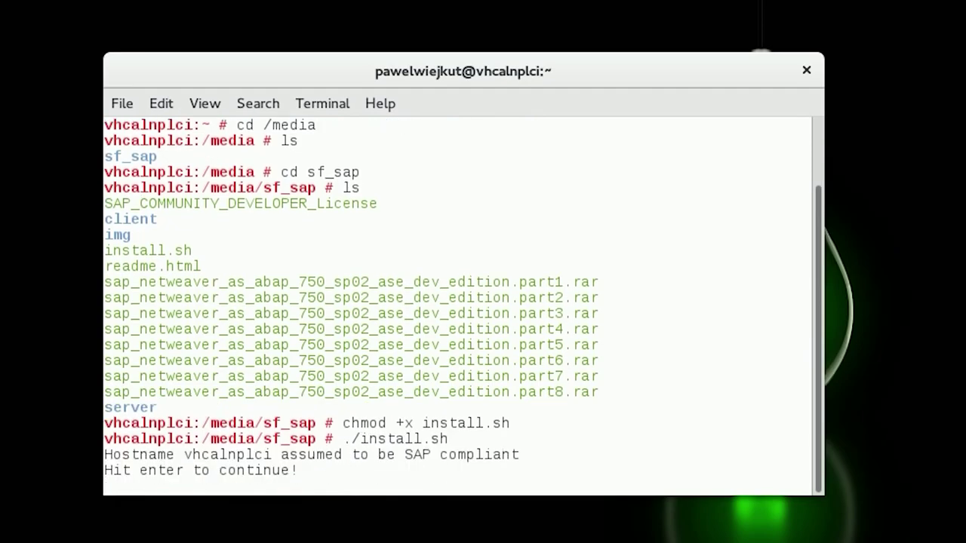
Pass the hostname check, page through the SAP developer license, and accept it with 'yes'
key("Return")
key("Return")
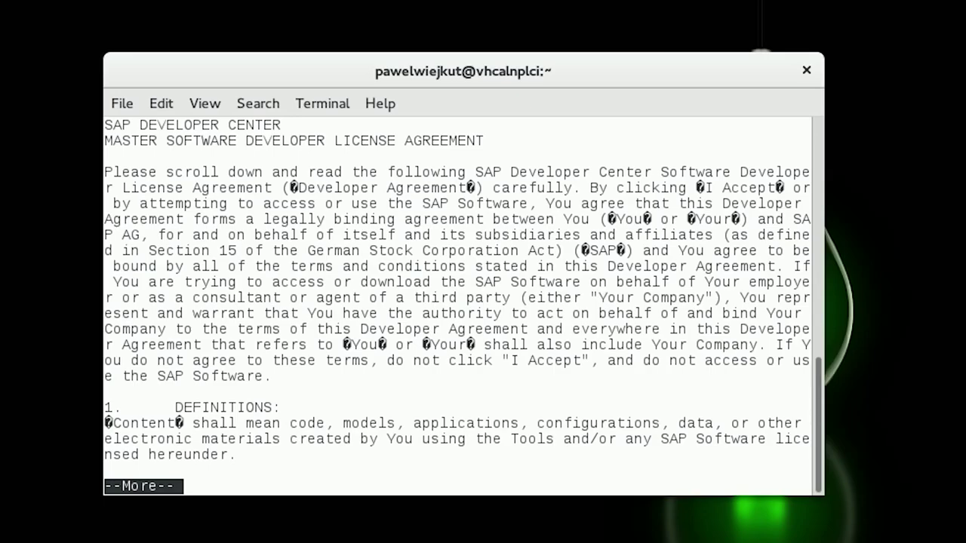
key("space")
key("space")
key("space")
key("space")
key("space")
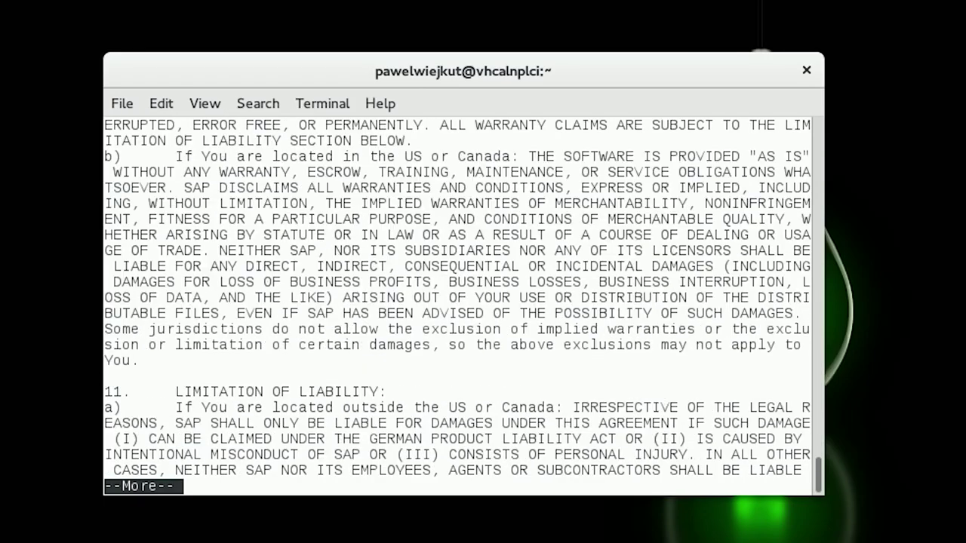
key("space")
key("space")
key("space")
key("space")
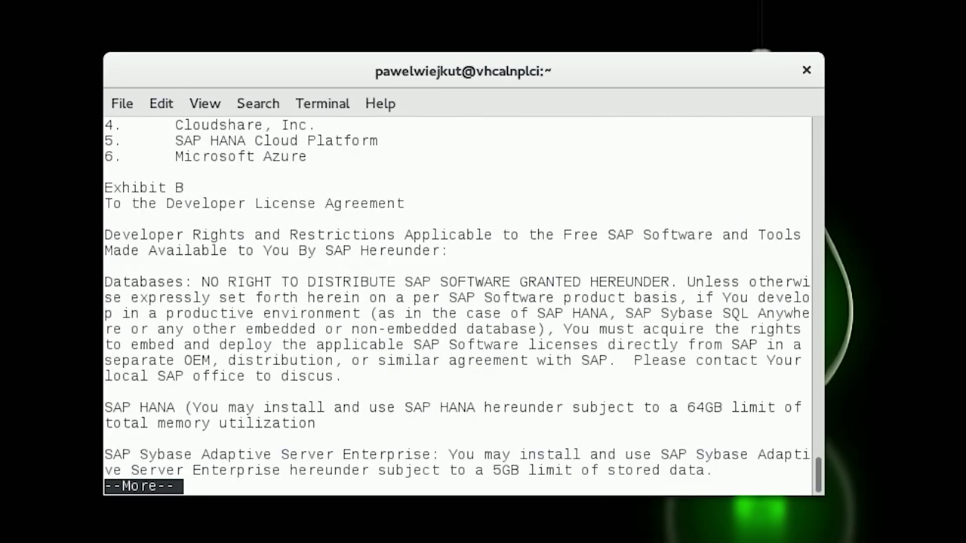
key("space")
key("space")
key("space")
key("space")
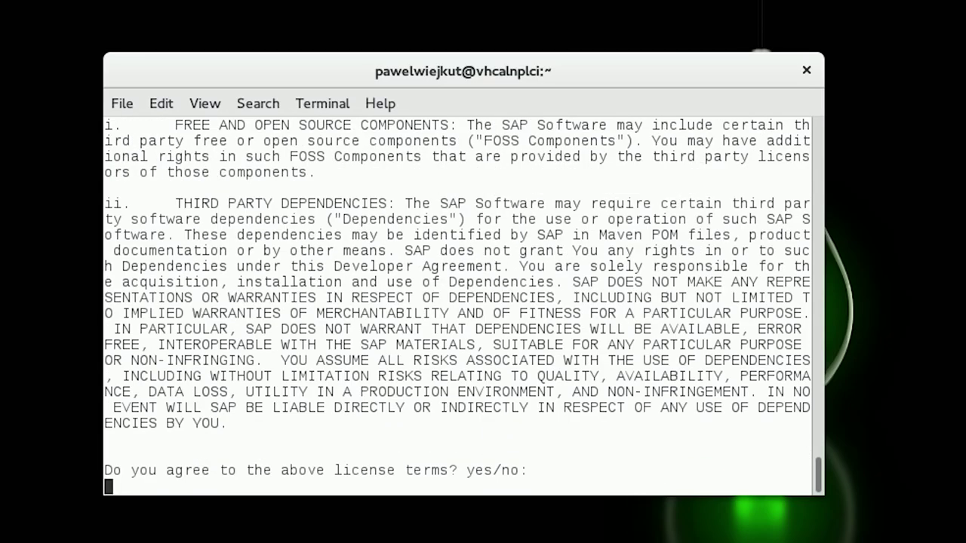
type("yes")
key("Return")
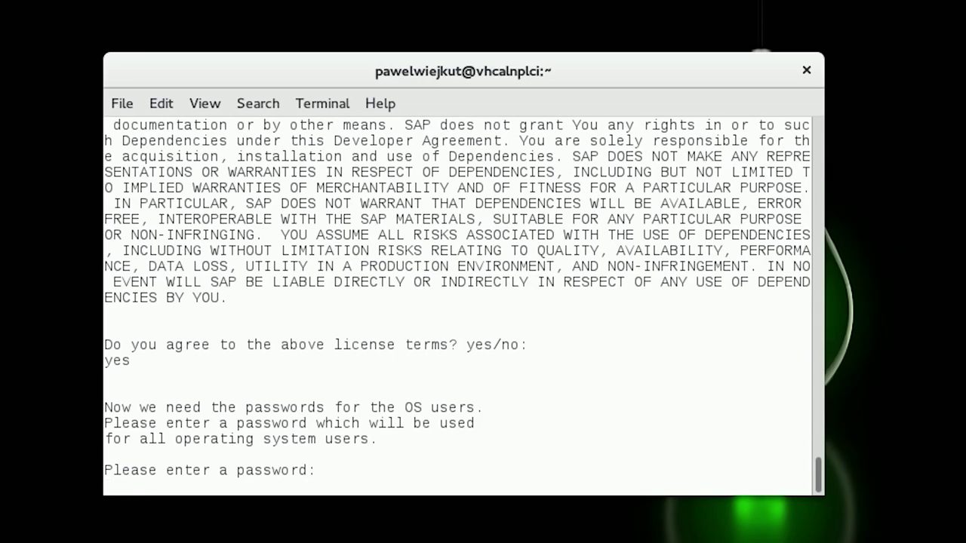
Enter and confirm the common OS-user password so the SAP installation starts
key("Return")
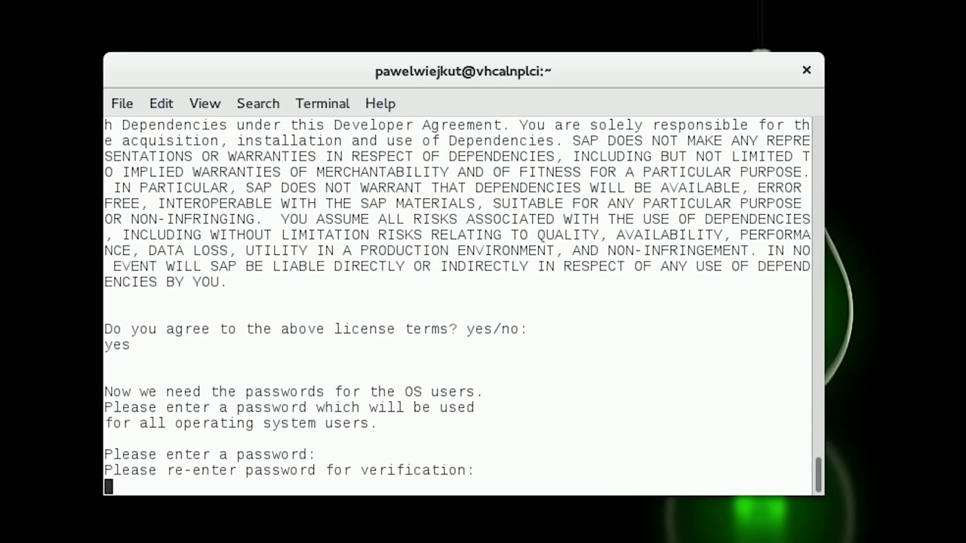
key("Return")
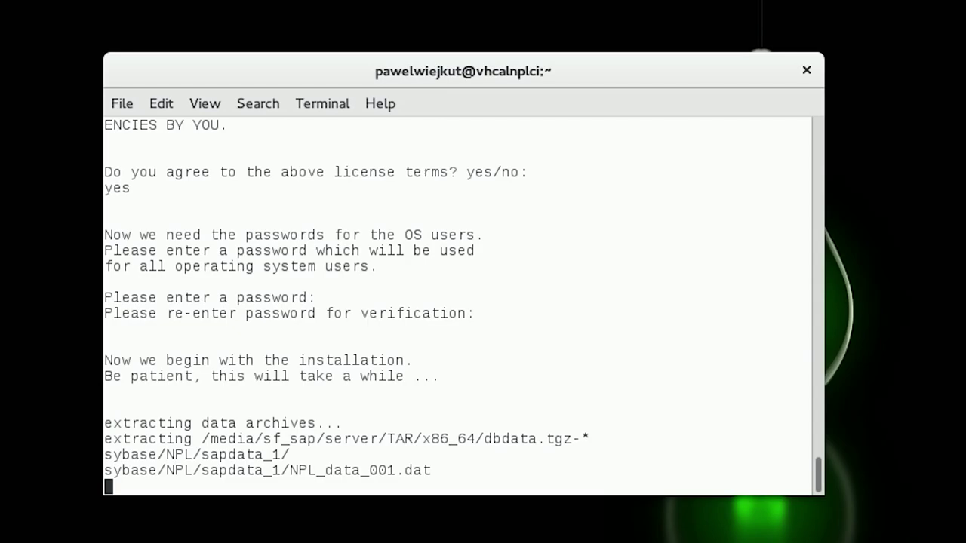
Wake the locked guest screen and wait for 'Installation of NPL successful'
key("Escape")
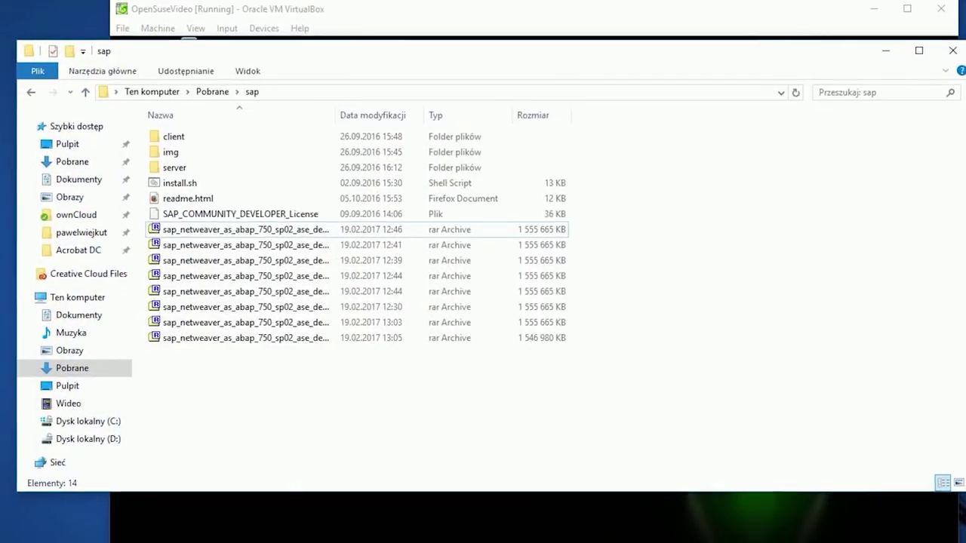
In client\SAPGUI4Windows, check the gui740_3.exe and SAP GUI 7.40 PL1 installers, then close Explorer
double_click(202, 136)
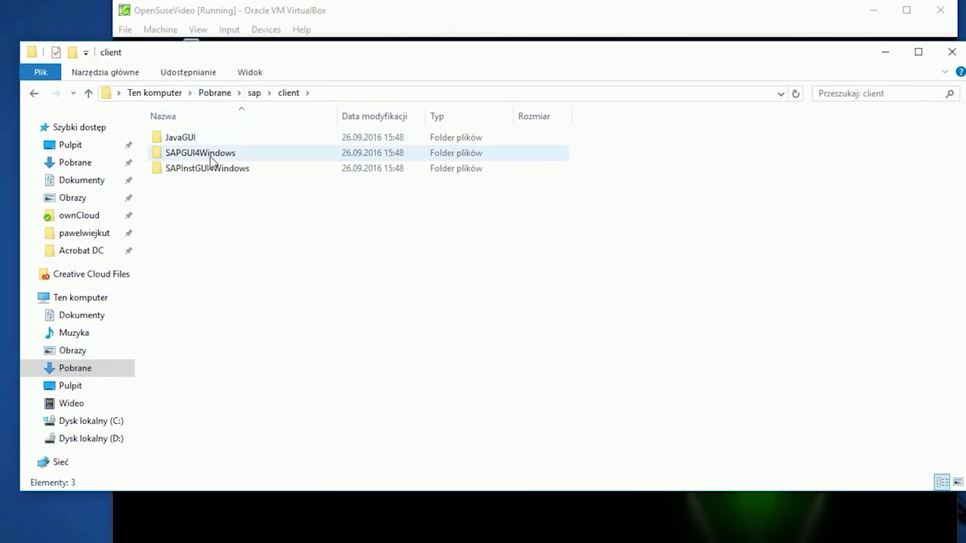
double_click(211, 157)
left_click(223, 143)
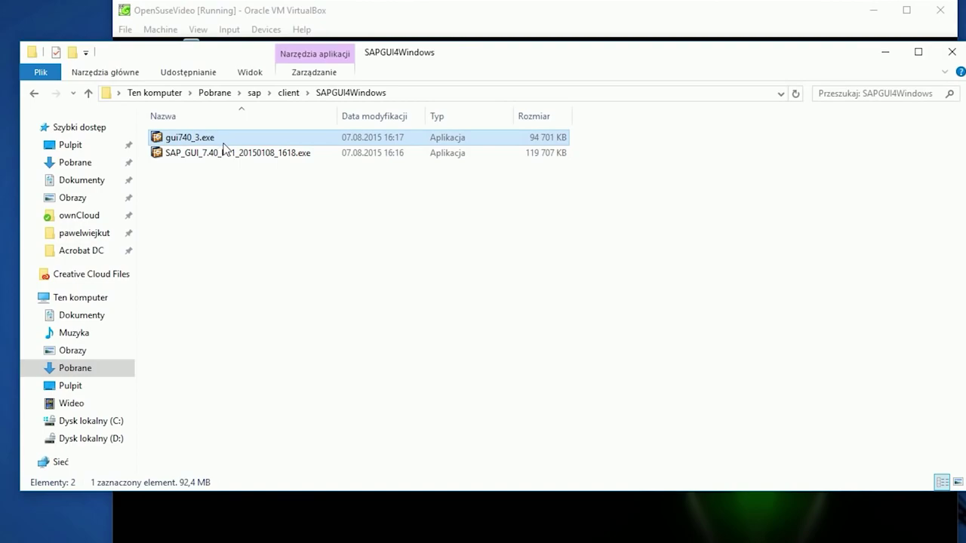
left_click(228, 153)
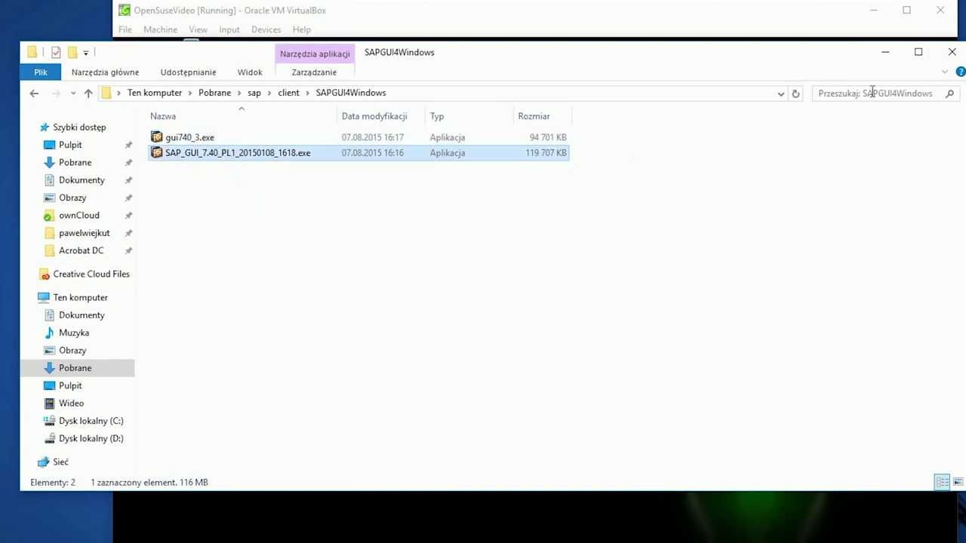
left_click(953, 55)
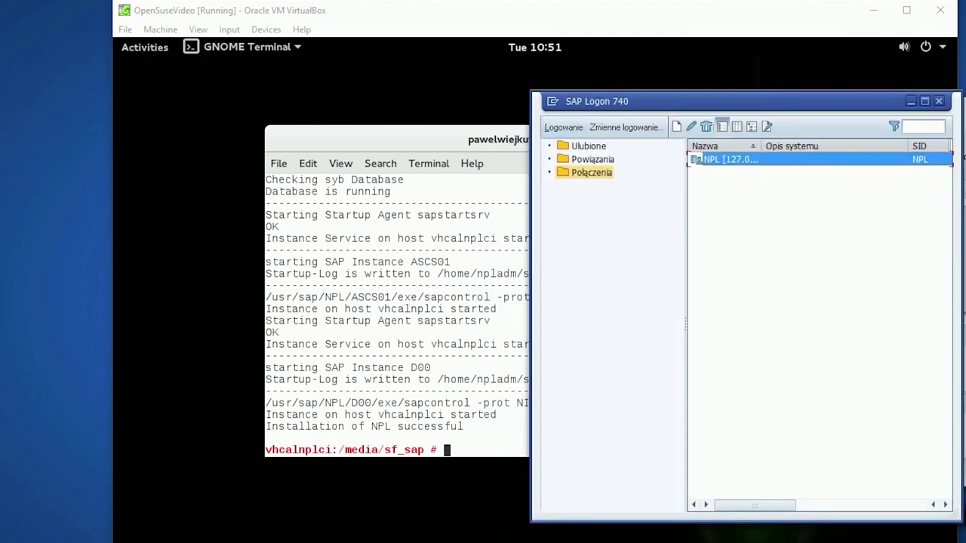
Open Port Forwarding in the OpenSuseVideo machine's network adapter settings
left_click(880, 46)
key("alt+Tab")
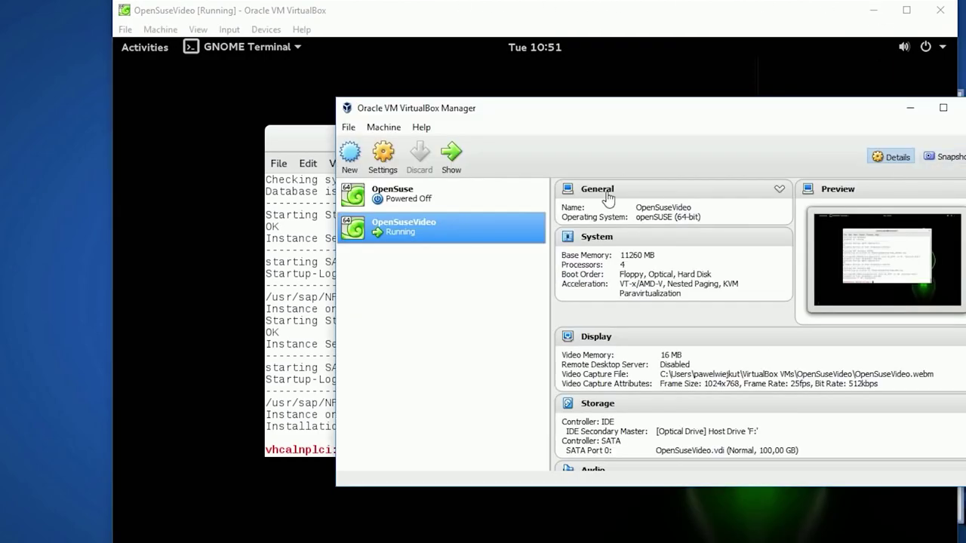
right_click(400, 235)
left_click(412, 243)
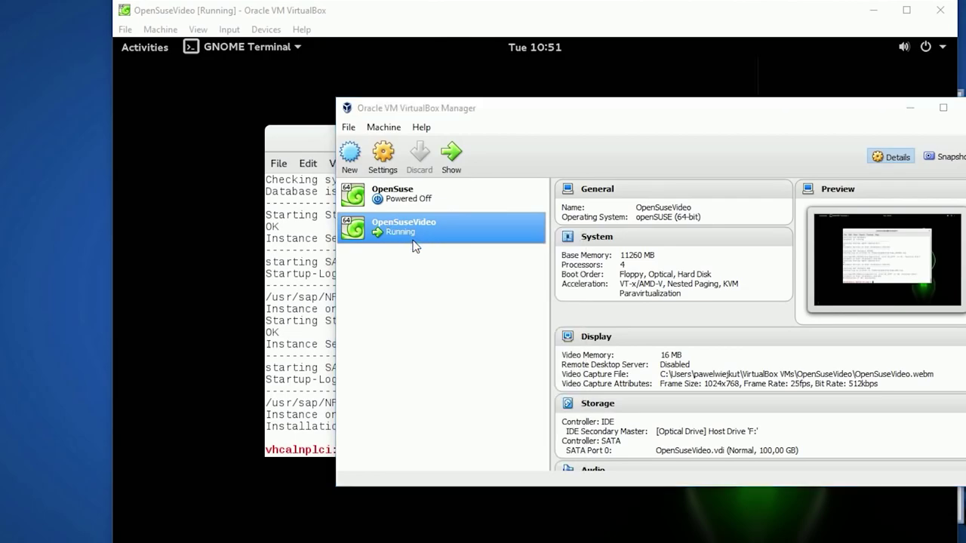
left_click(483, 275)
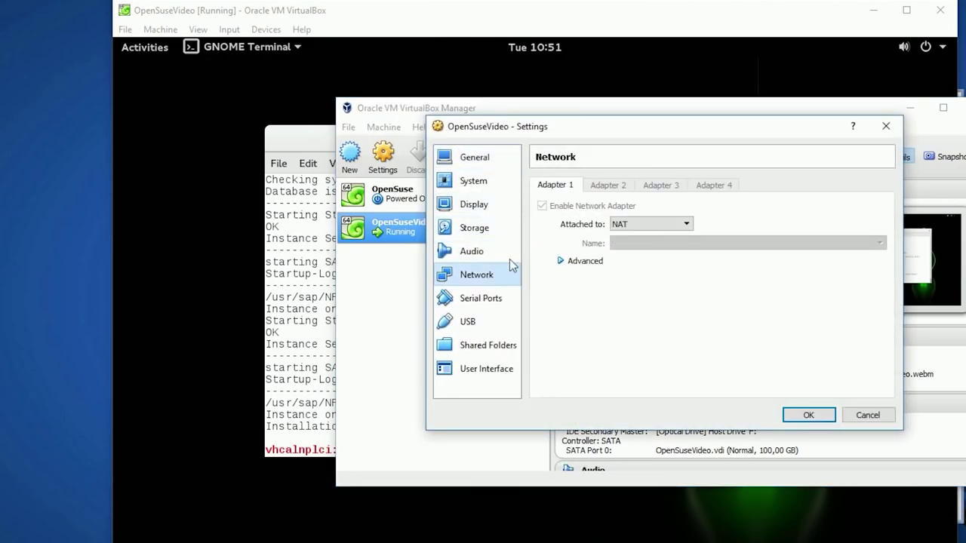
left_click(563, 264)
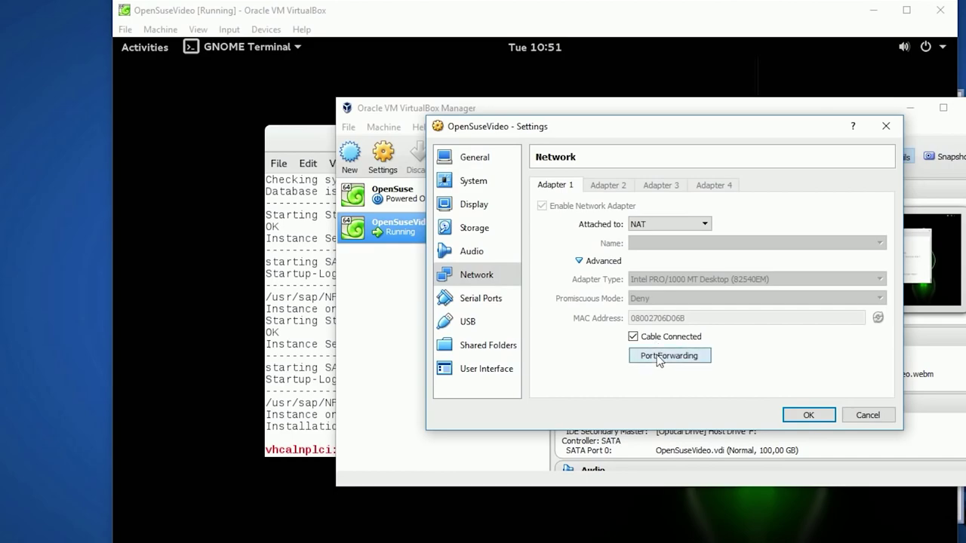
left_click(656, 354)
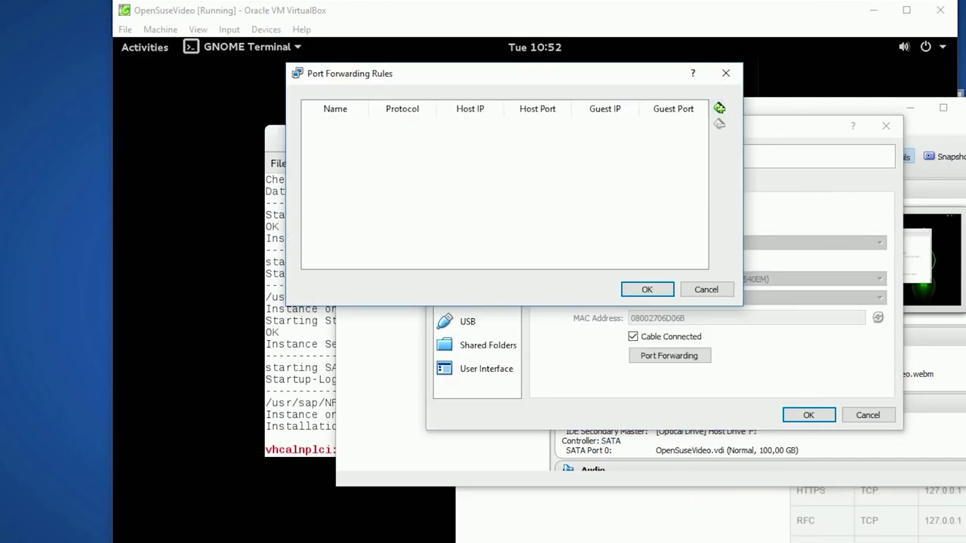
Add a new forwarding rule named SAPGUI and return to the VM terminal
left_click(719, 108)
left_click(345, 129)
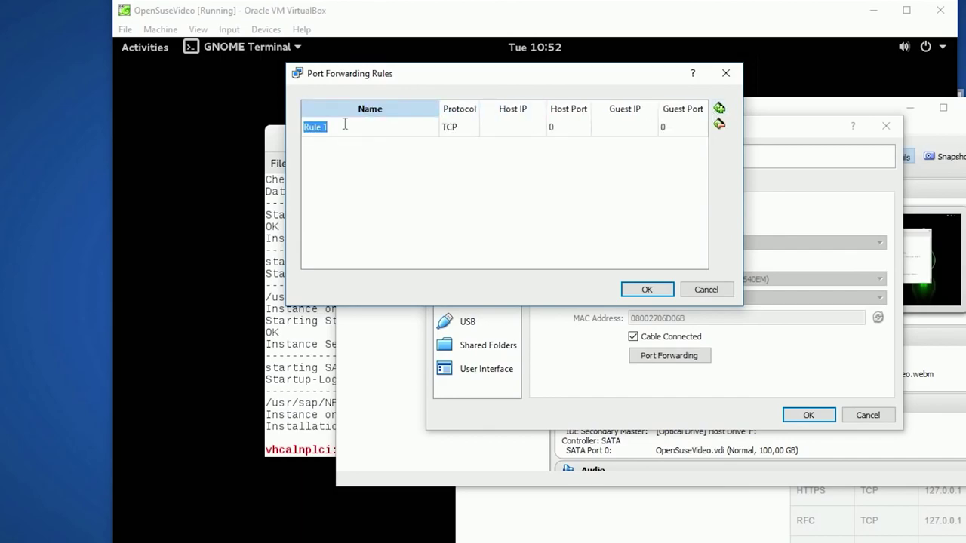
type("SAPGUI")
left_click(450, 128)
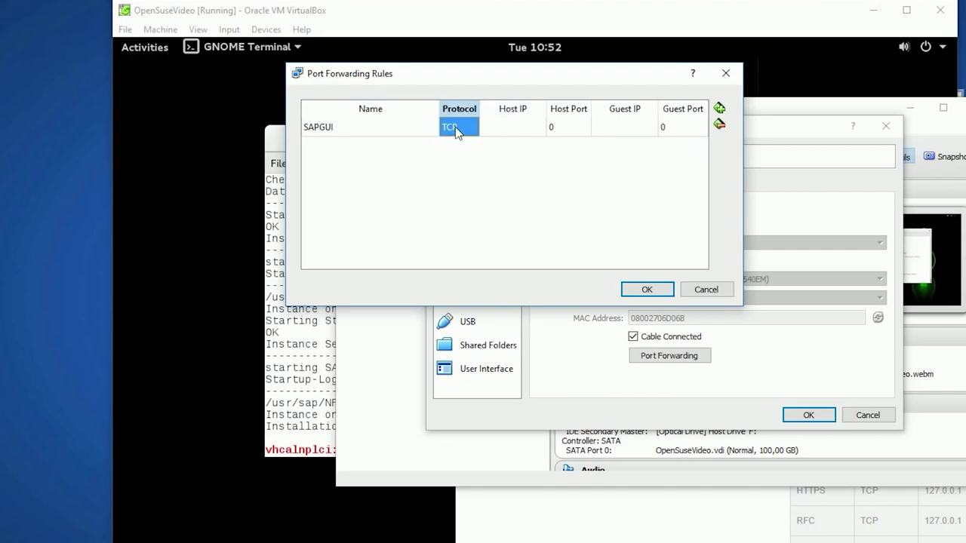
left_click(521, 130)
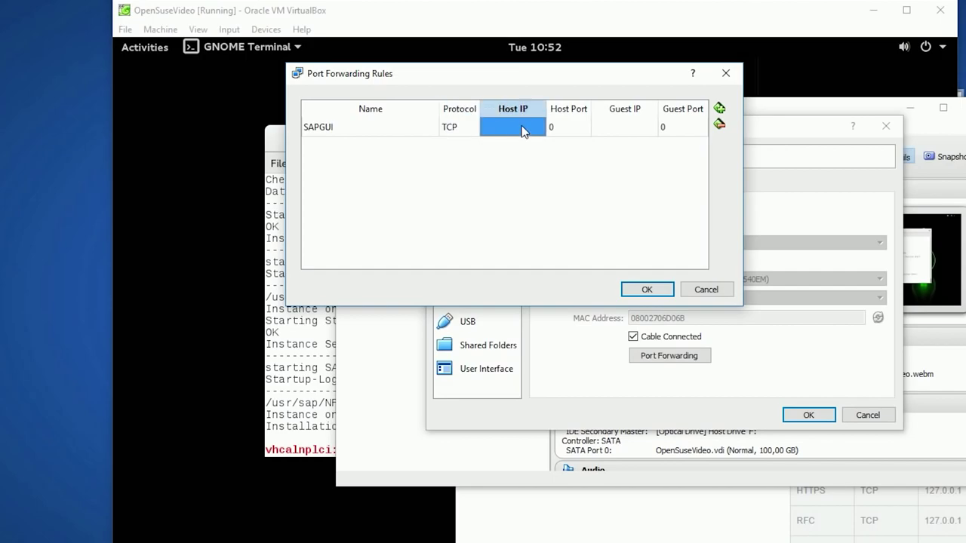
left_click(522, 128)
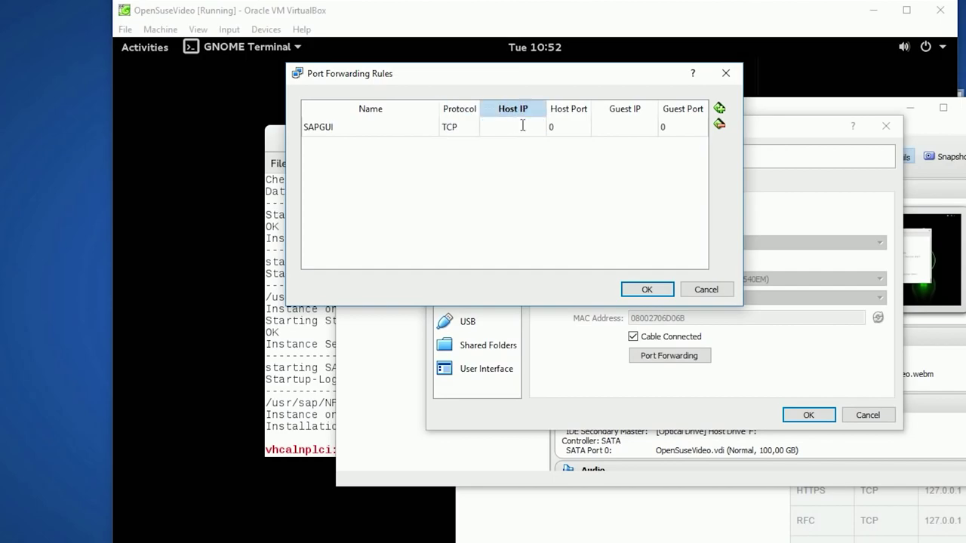
left_click(202, 159)
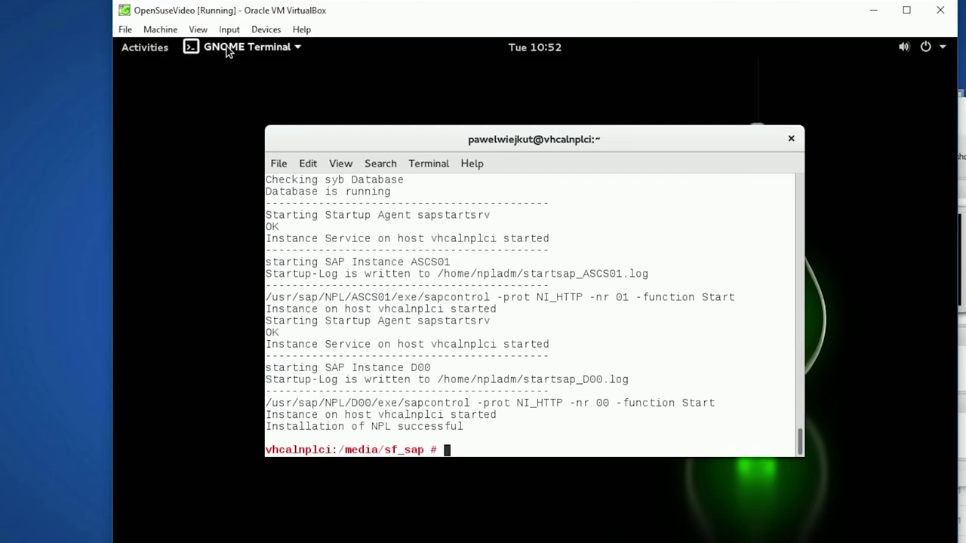
Find the guest IP 10.0.2.15 with iwconfig and ifconfig, then set Host IP 127.0.0.1
type("iwconfig")
key("Return")
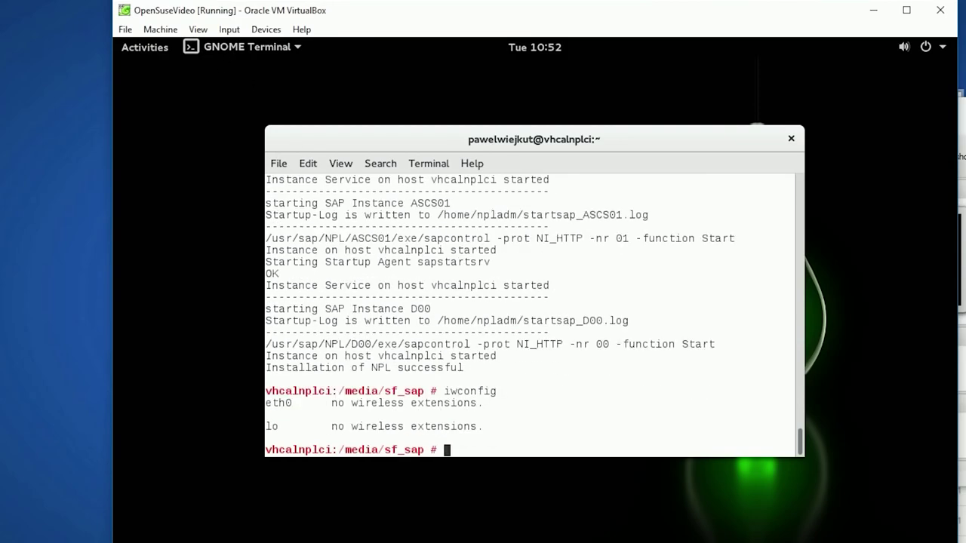
type("ifconfig")
key("Return")
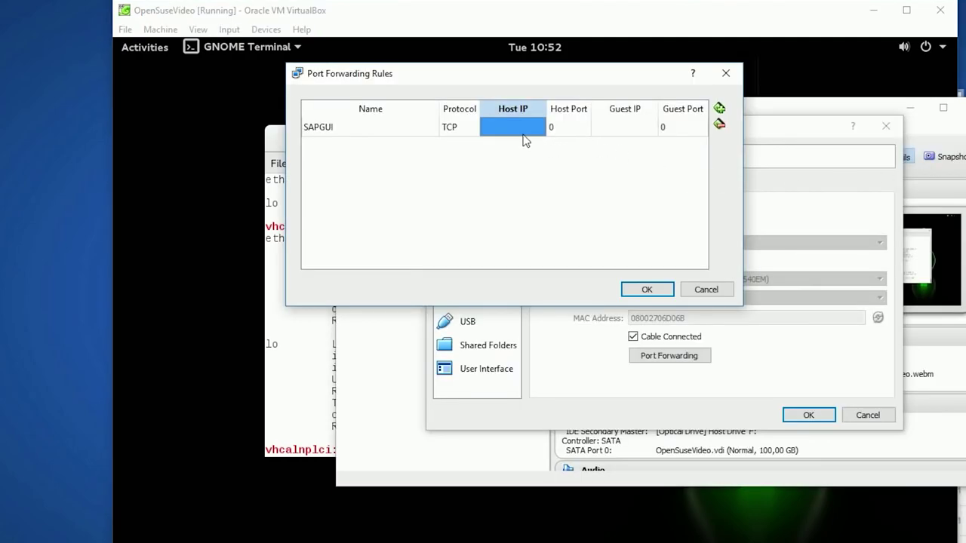
left_click(517, 130)
type("127.0.0.1")
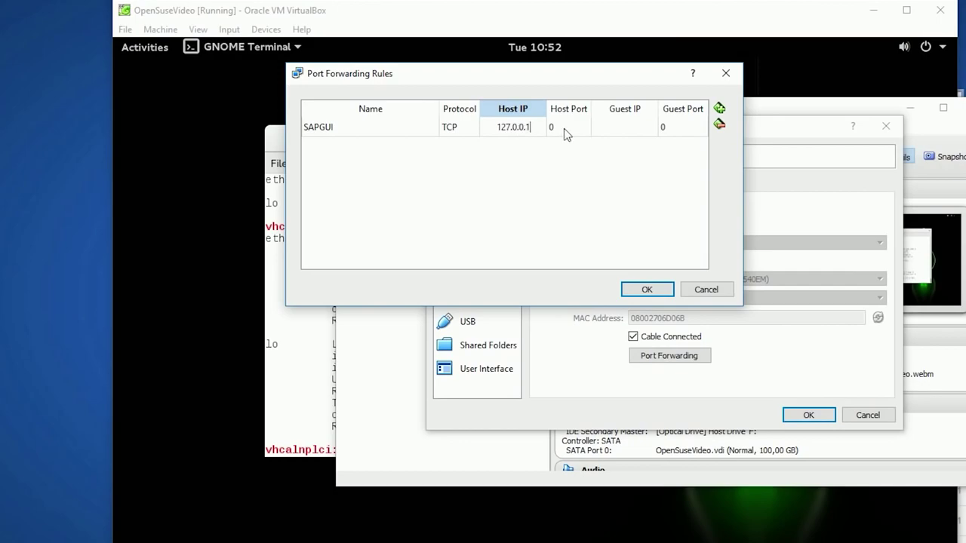
Give the SAPGUI rule Host Port 3200, Guest IP 10.0.2.15 and Guest Port 3200
left_click(566, 129)
left_click(566, 127)
key("alt+Tab")
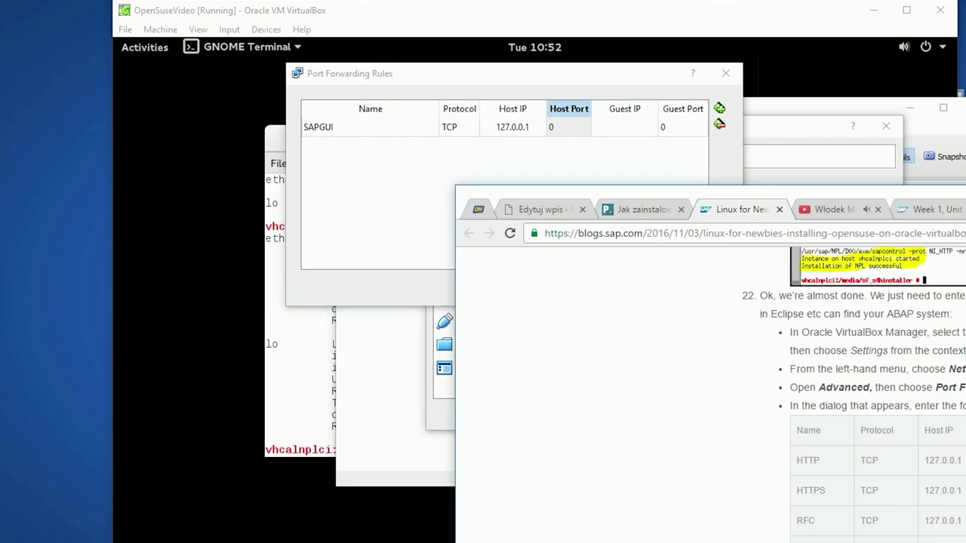
double_click(569, 127)
type("3200")
left_click(614, 135)
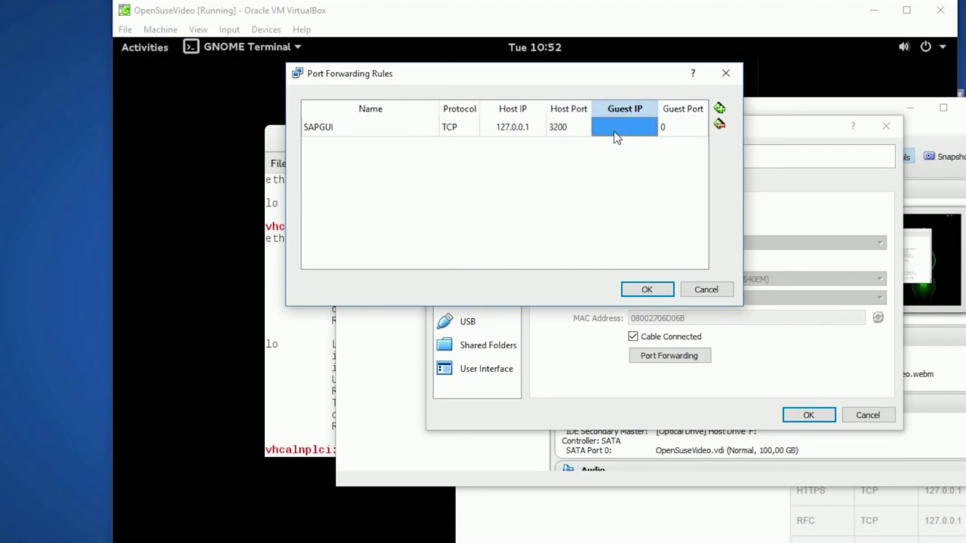
left_click(616, 132)
type("10.0.2.15")
left_click(668, 128)
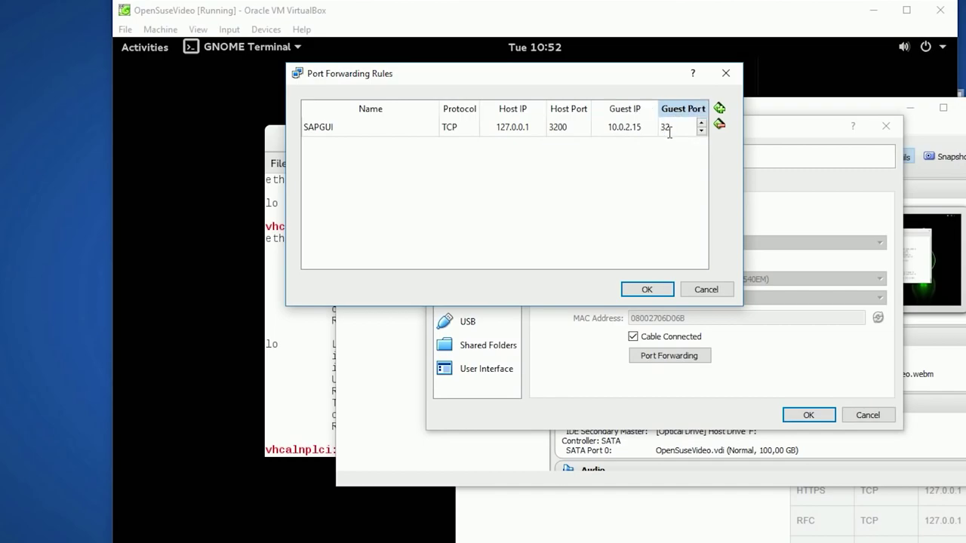
type("3200")
key("Return")
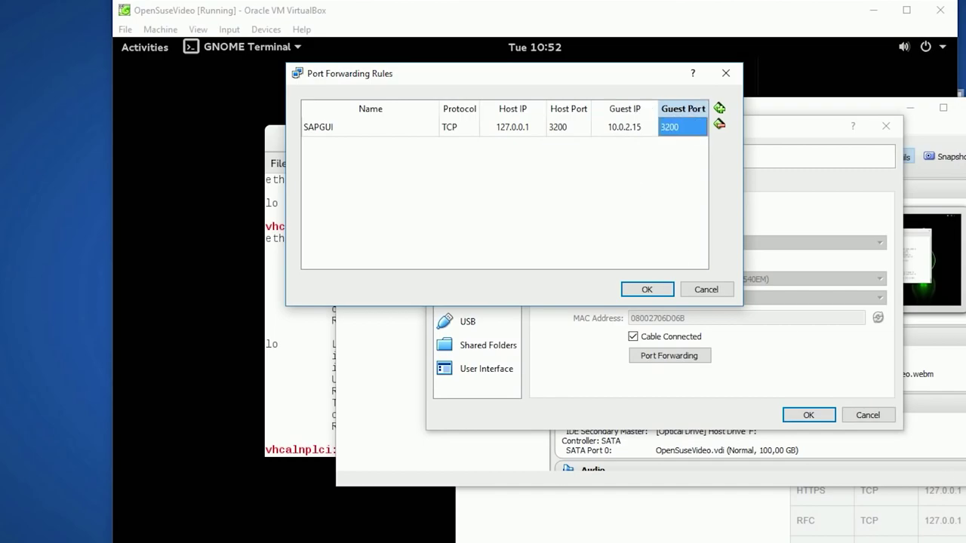
Check the rule against the guide's forwarding table and save the network settings
left_click(803, 488)
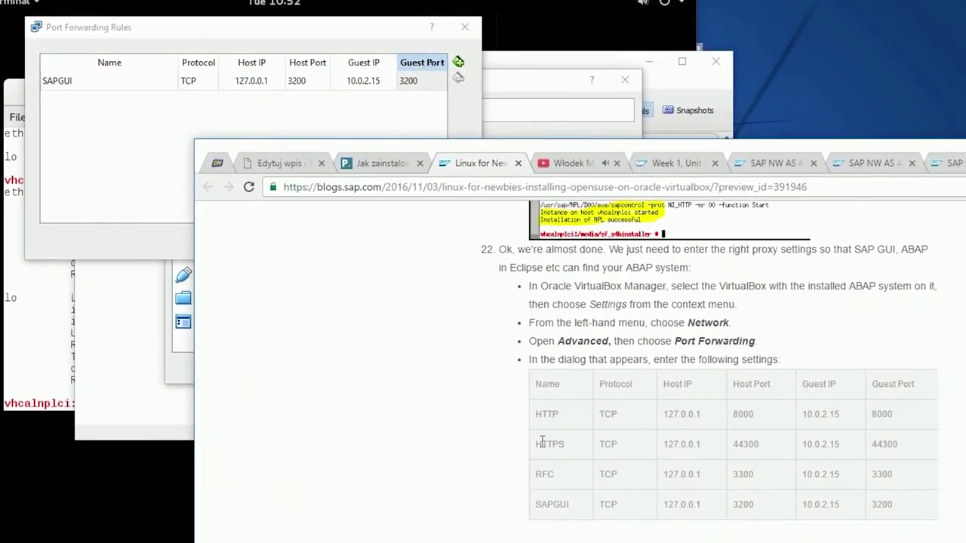
left_click_drag(542, 441, 915, 507)
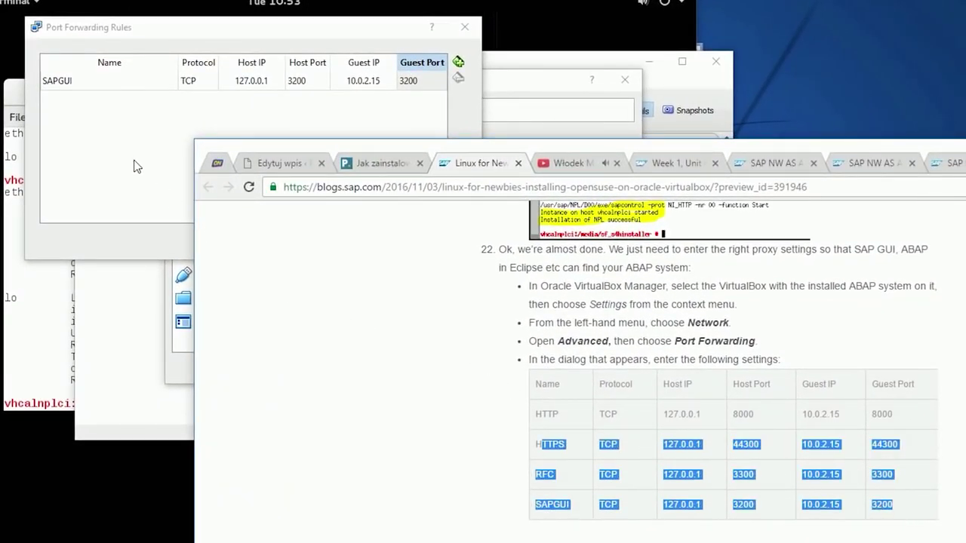
left_click(138, 166)
left_click(386, 243)
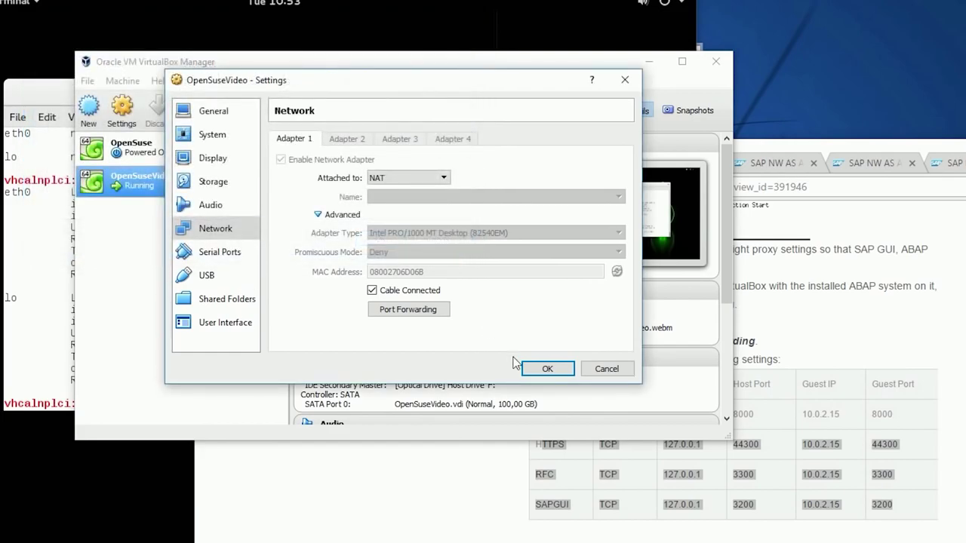
left_click(548, 368)
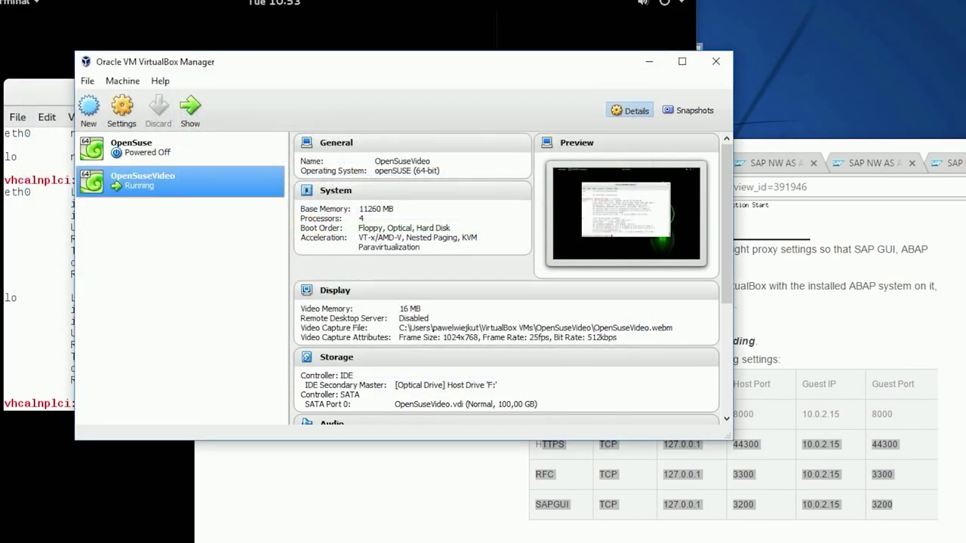
left_click(416, 80)
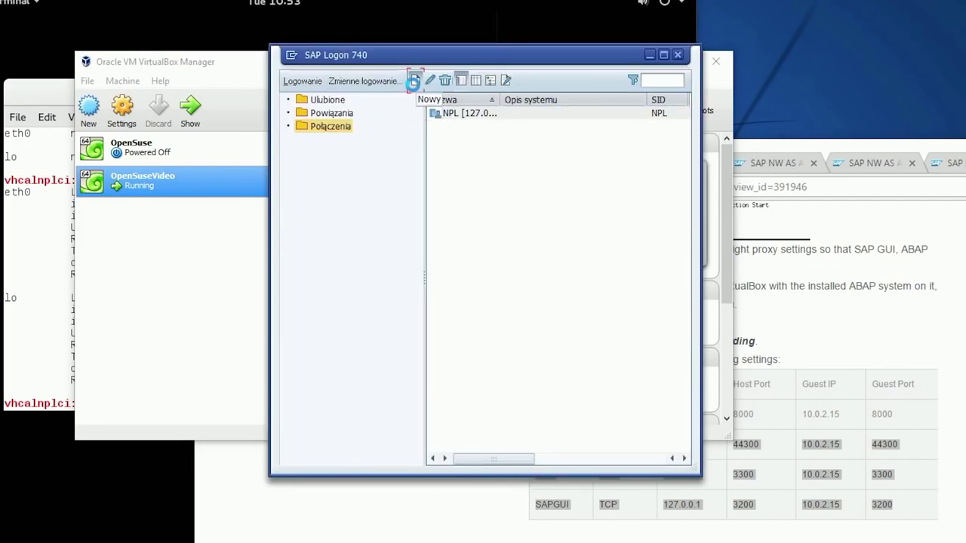
Create a SAP Logon entry for server 127.0.0.1, instance 00, system ID NPL
left_click(610, 432)
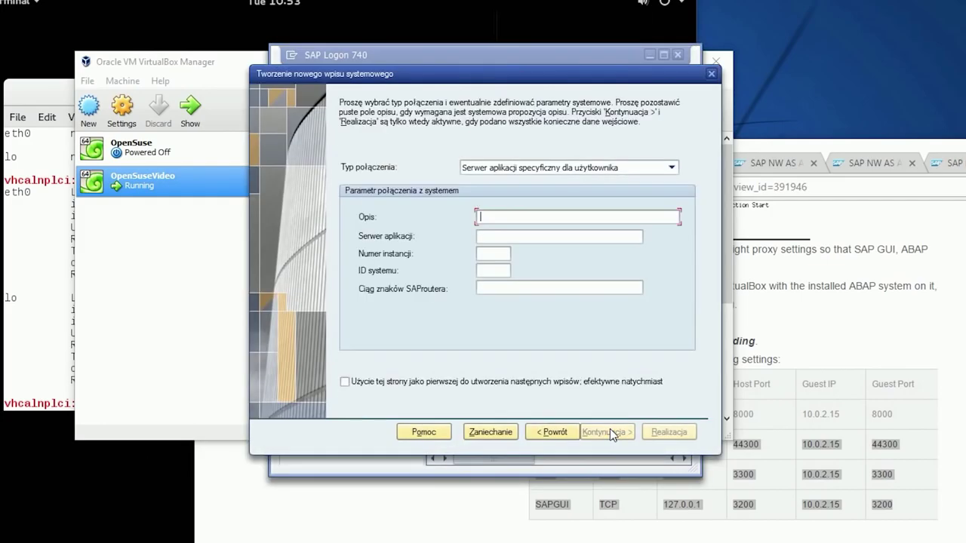
left_click(547, 236)
type("127.0.0.1")
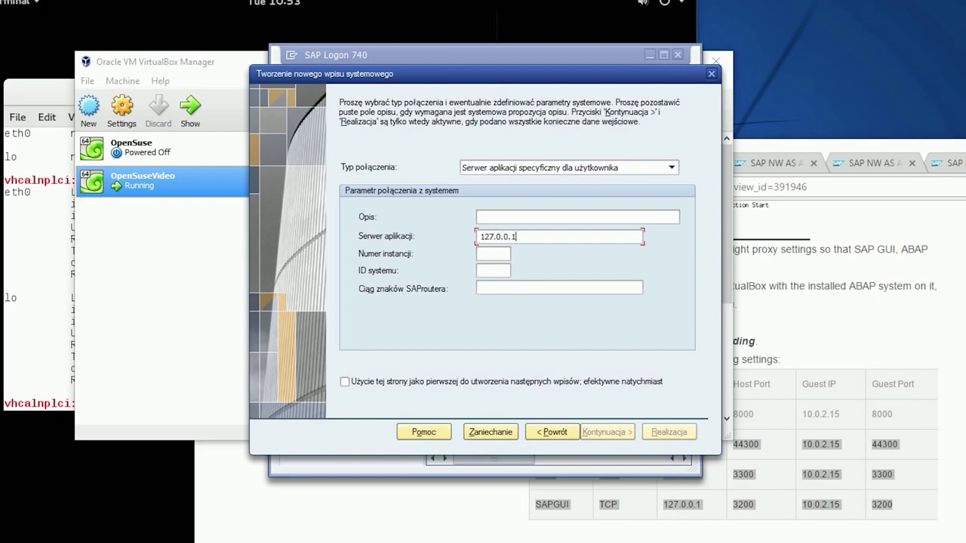
key("Tab")
type("00")
key("Tab")
type("NPL")
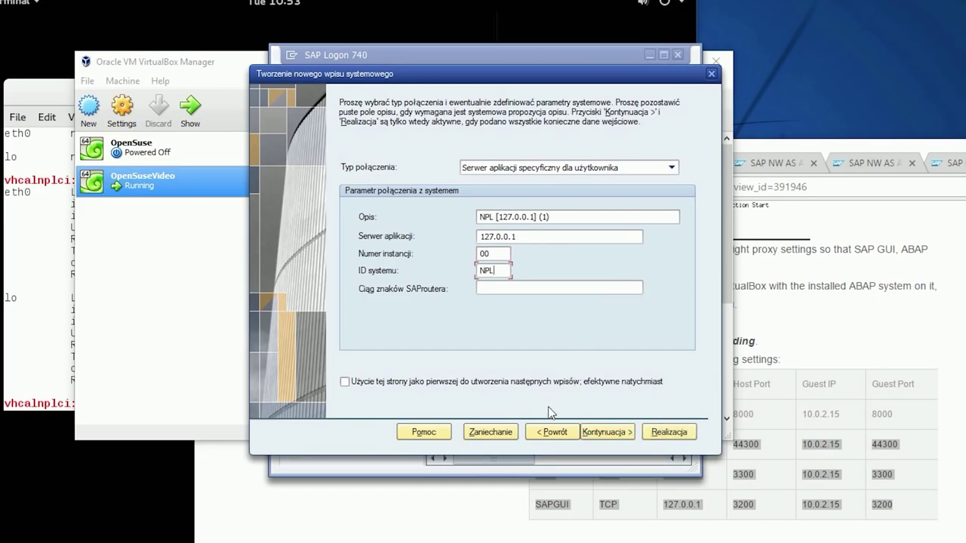
left_click(607, 433)
left_click(607, 434)
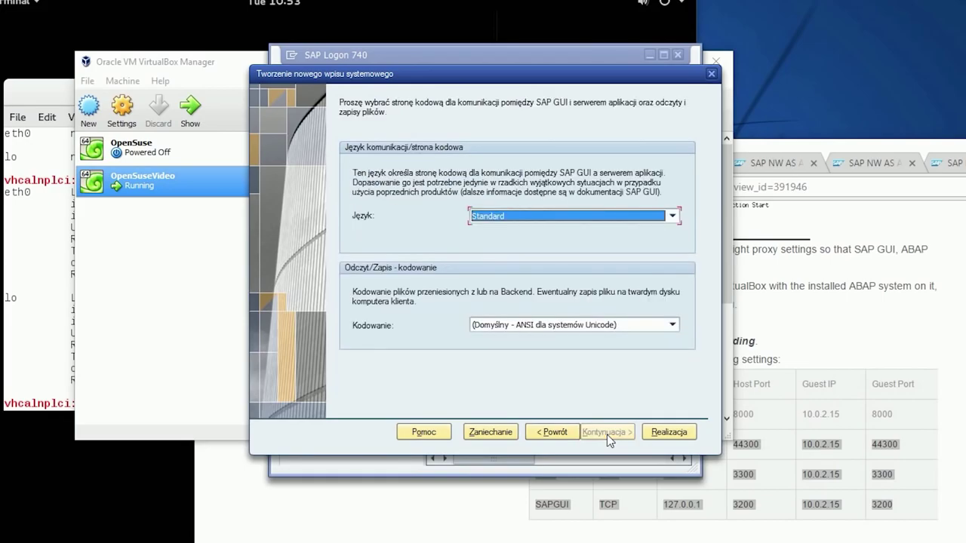
left_click(658, 431)
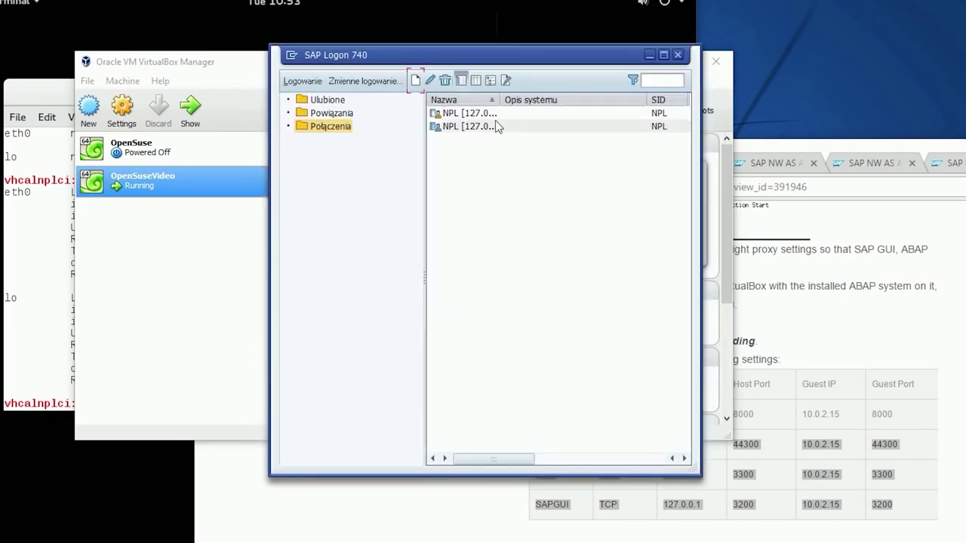
double_click(485, 128)
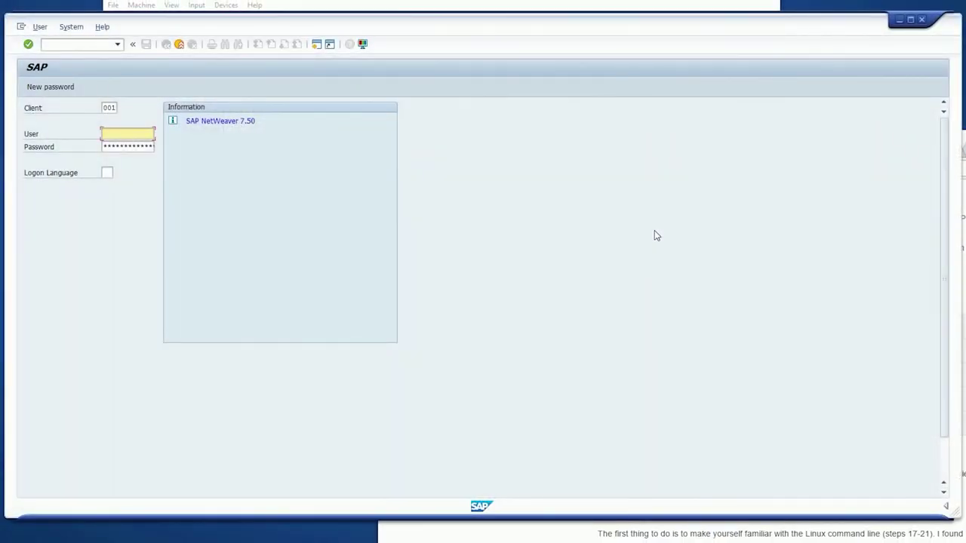
Log on to client 001 as the Developer user, pasting its password
type("De")
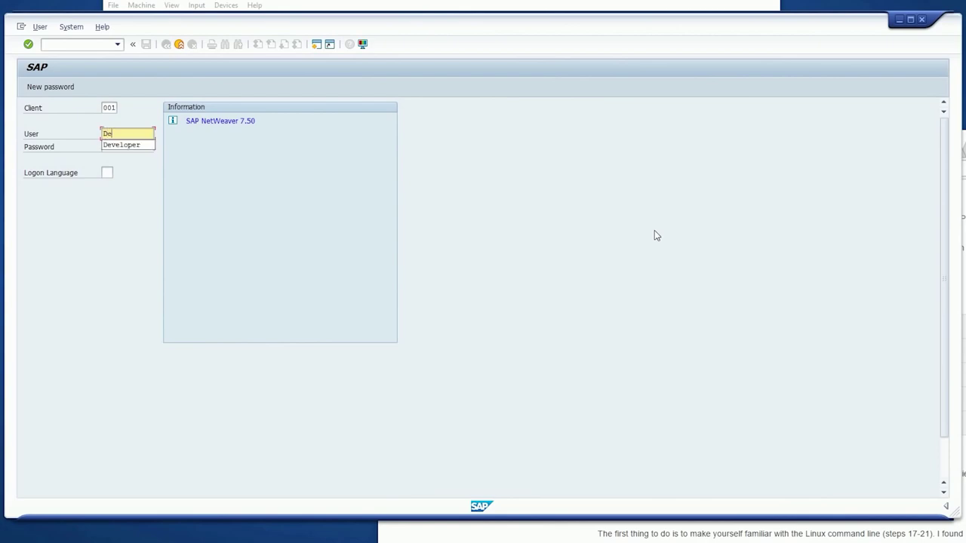
key("Down")
key("Tab")
key("ctrl+v")
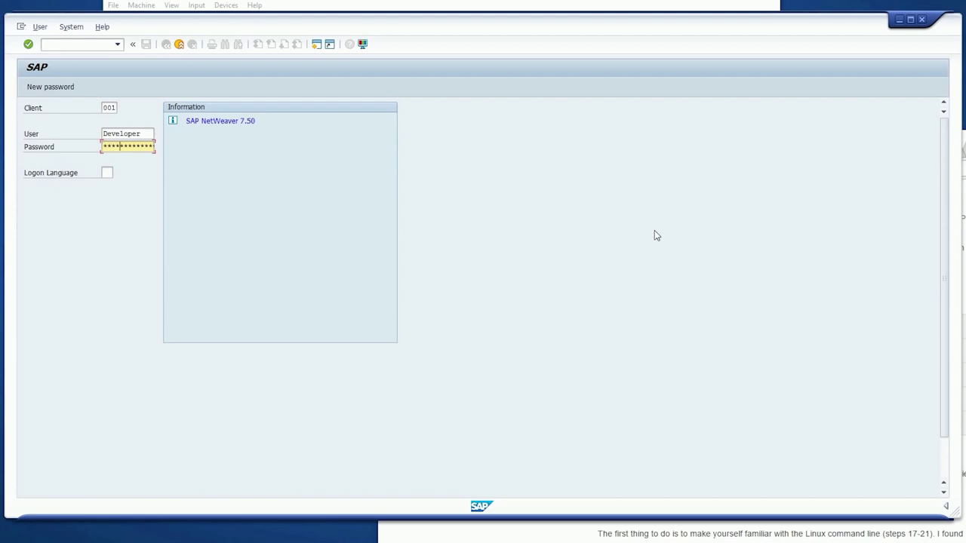
key("Return")
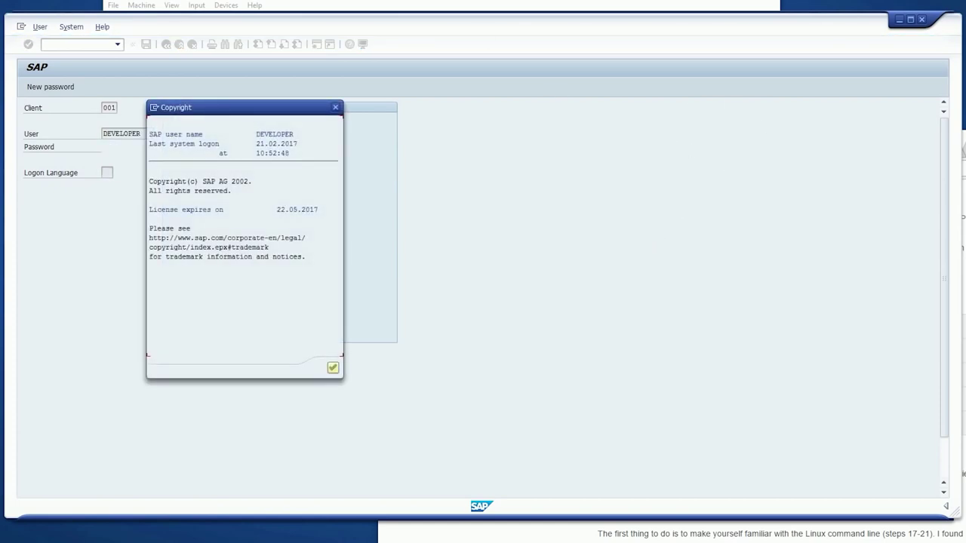
Accept the copyright notice to reach Easy Access, then close SAP GUI to prompt log-off
left_click(333, 368)
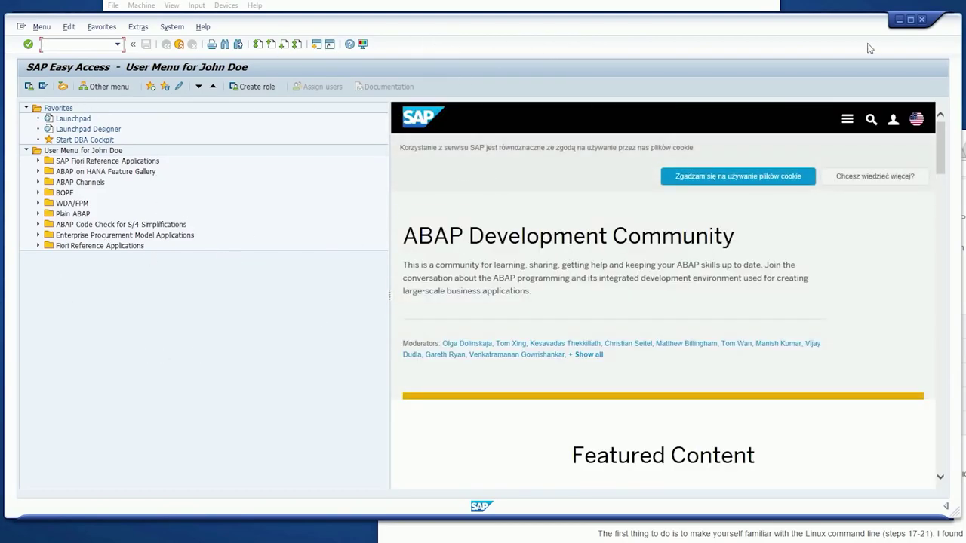
left_click(922, 23)
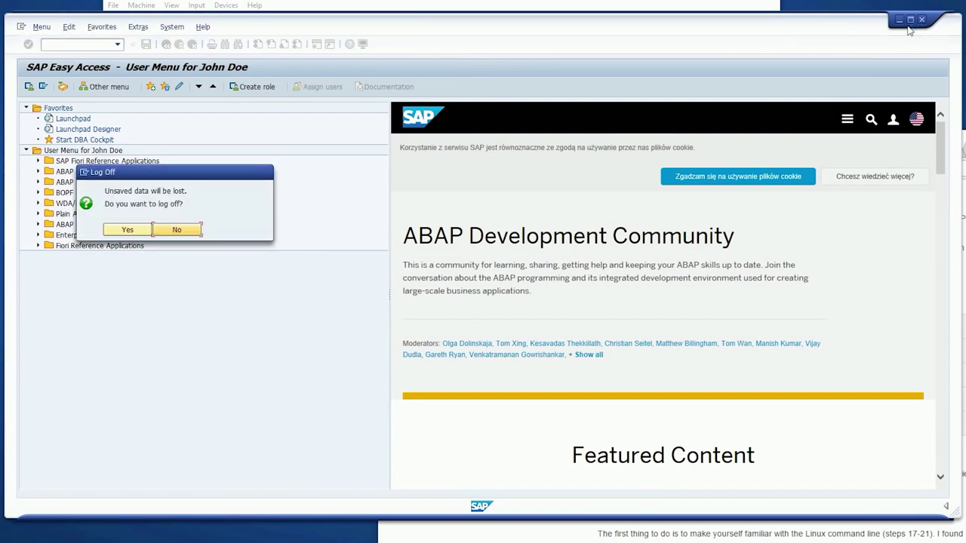